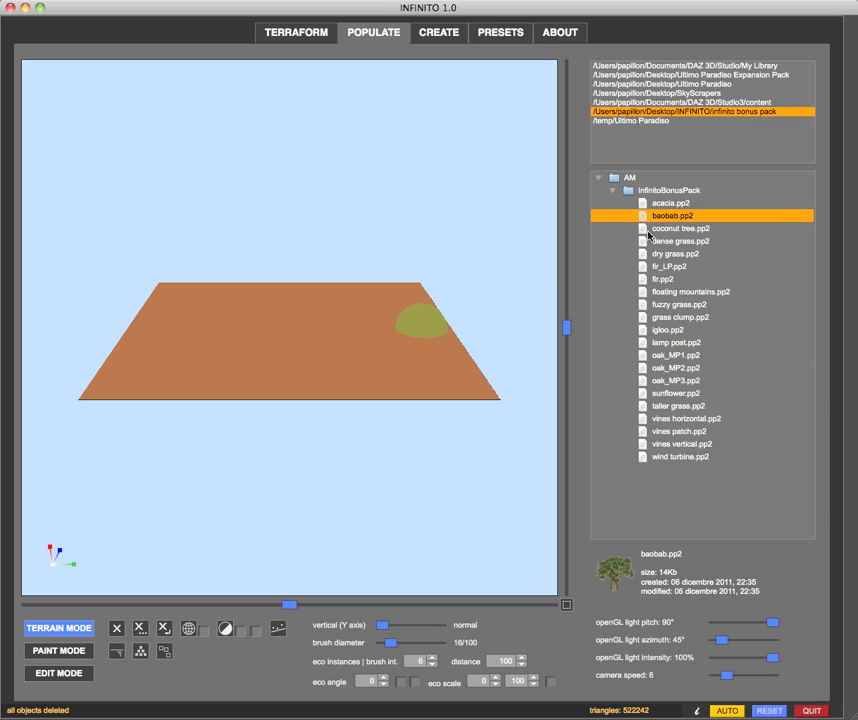
Compare the baobab and coconut tree props in the InfinitoBonusPack folder and load coconut tree.pp2 for painting
{"action": "left_click", "coordinate": [649, 230]}
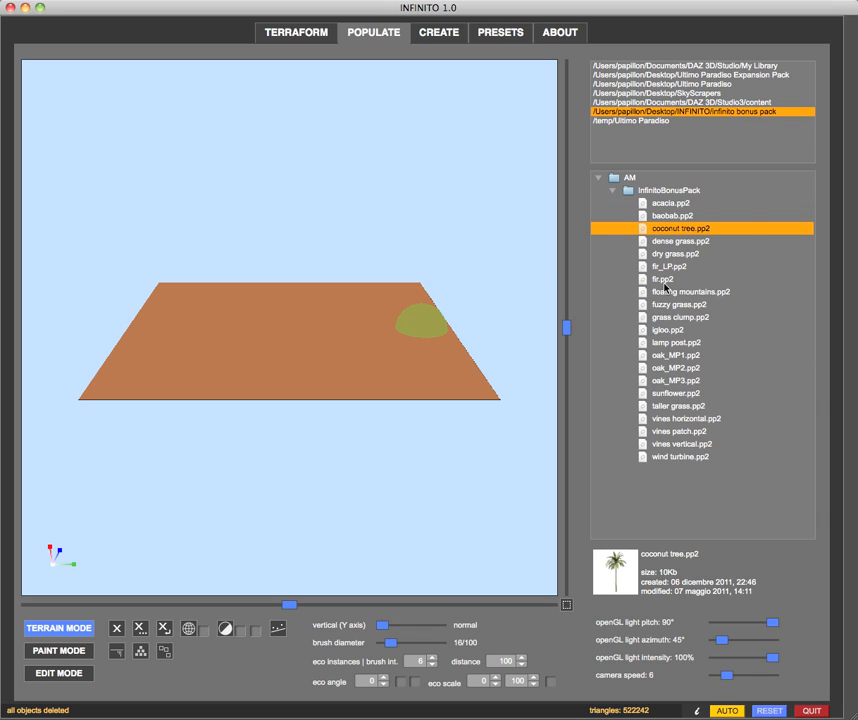
{"action": "left_click", "coordinate": [661, 216]}
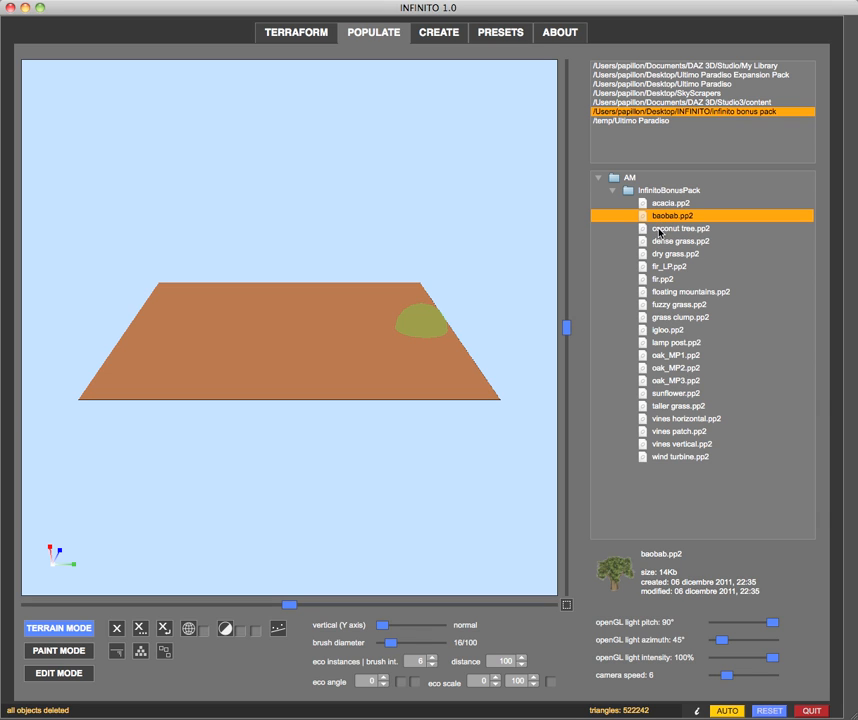
{"action": "left_click", "coordinate": [631, 233]}
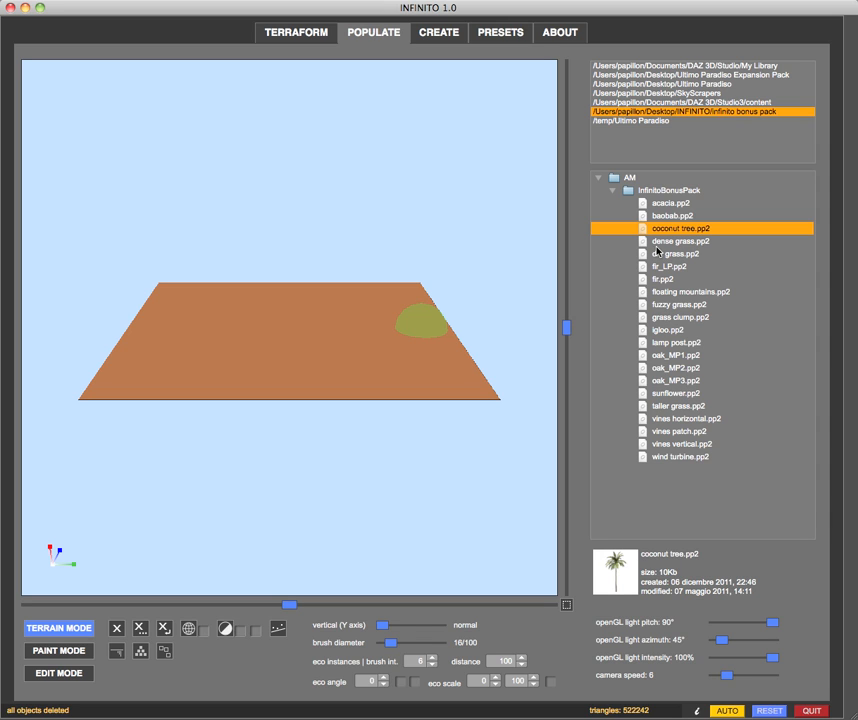
{"action": "left_click", "coordinate": [652, 218]}
{"action": "left_click", "coordinate": [648, 229]}
{"action": "double_click", "coordinate": [645, 230]}
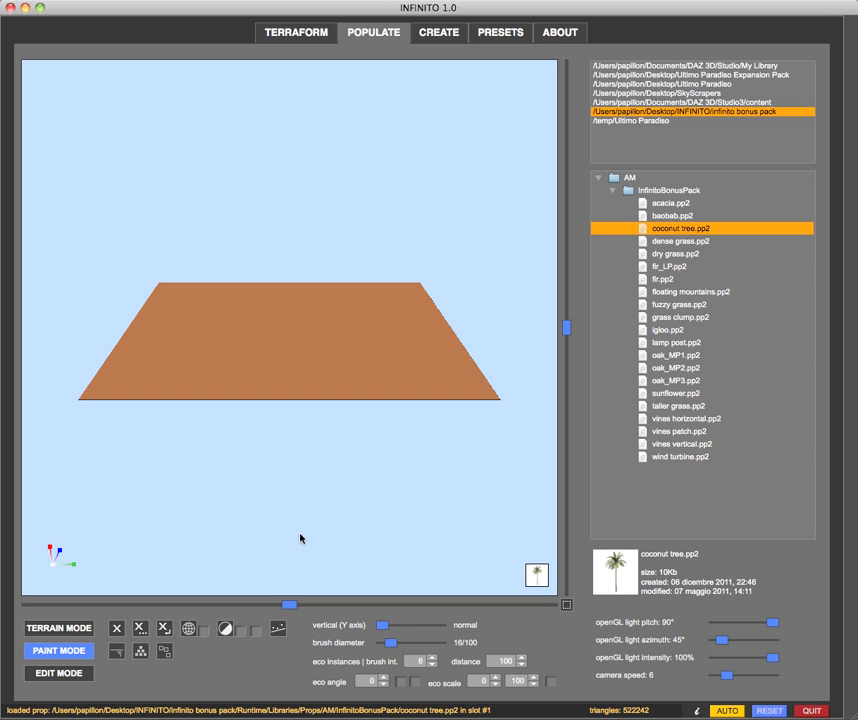
Place six coconut trees one by one along the far edge and one side of the flat terrain
{"action": "mouse_move", "coordinate": [215, 469]}
{"action": "left_mouse_down"}
{"action": "mouse_move", "coordinate": [274, 471]}
{"action": "mouse_move", "coordinate": [218, 471]}
{"action": "left_mouse_up"}
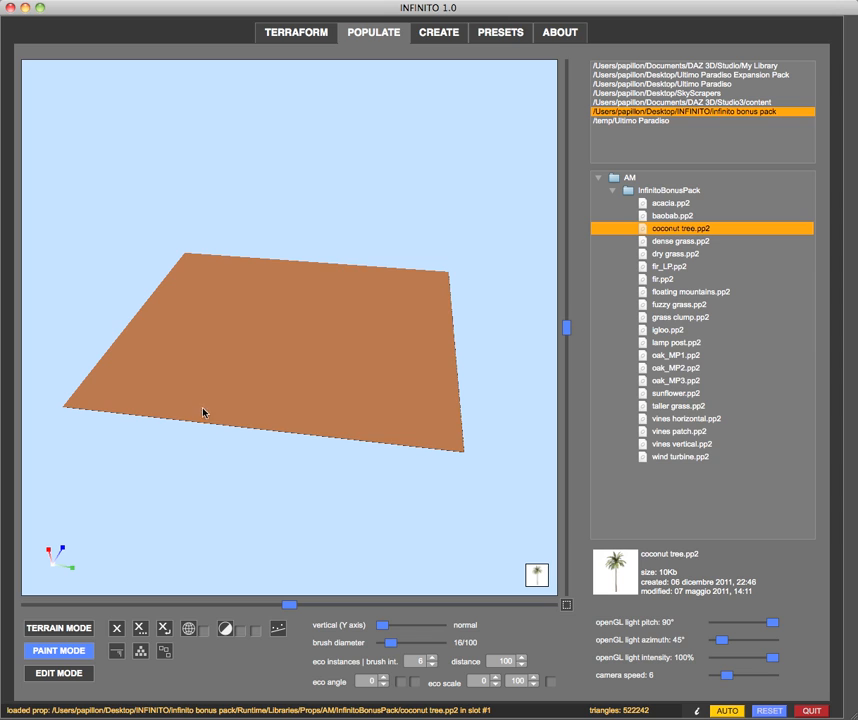
{"action": "left_click", "coordinate": [174, 334]}
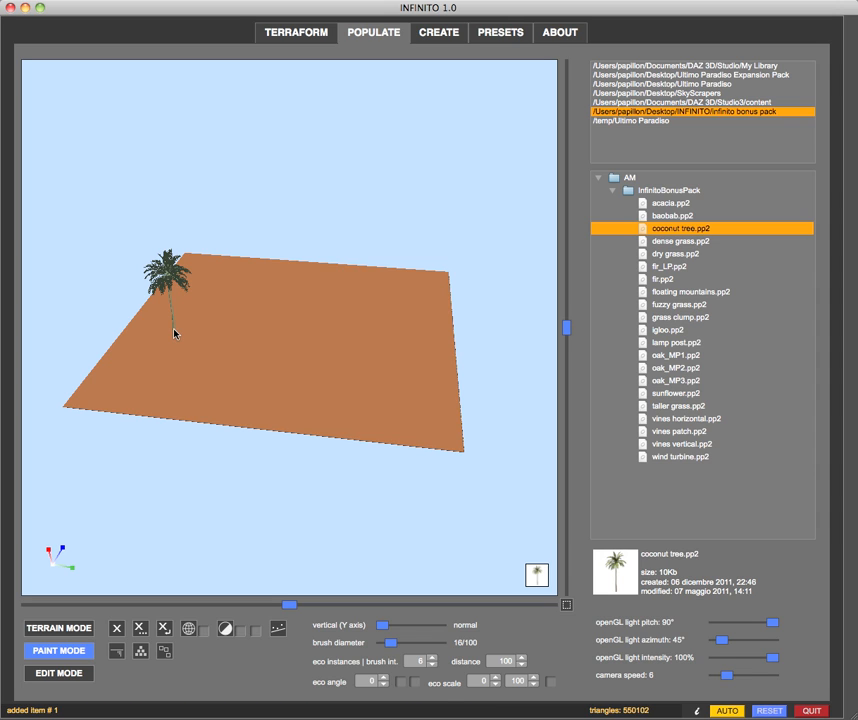
{"action": "left_click", "coordinate": [245, 298]}
{"action": "left_click", "coordinate": [344, 297]}
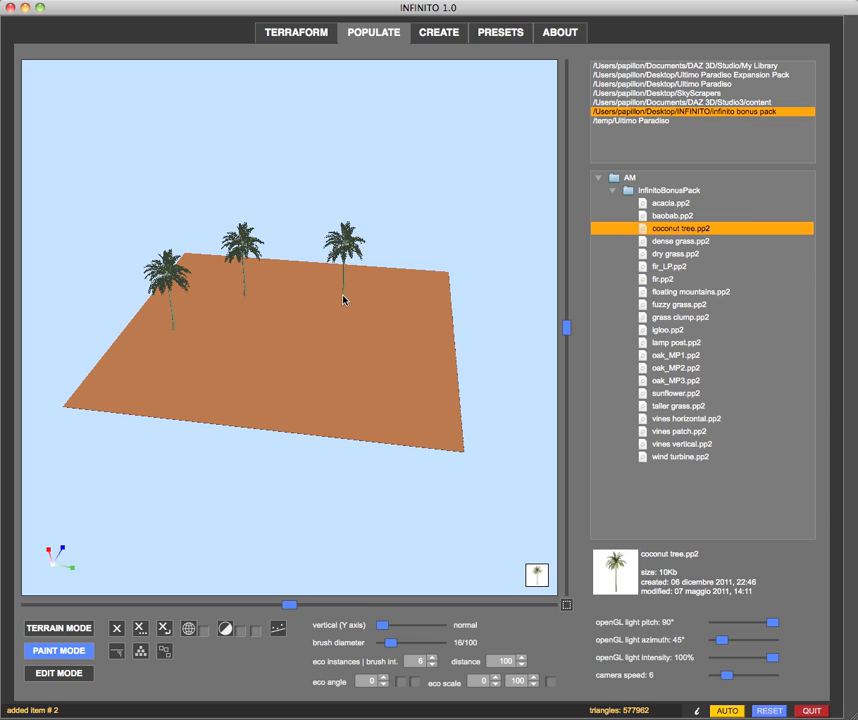
{"action": "left_click", "coordinate": [426, 305]}
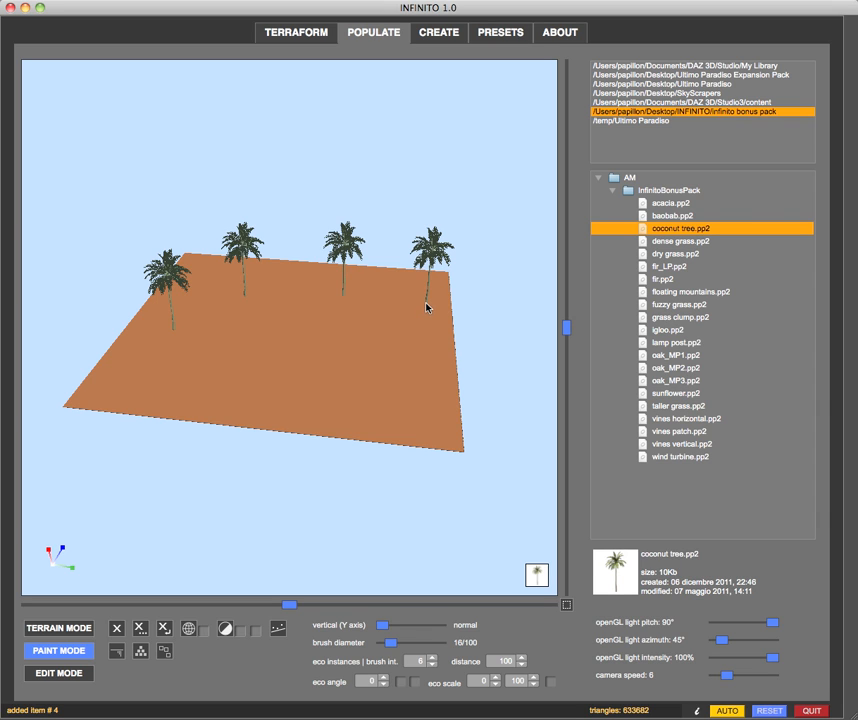
{"action": "left_click", "coordinate": [435, 381]}
{"action": "left_click", "coordinate": [401, 414]}
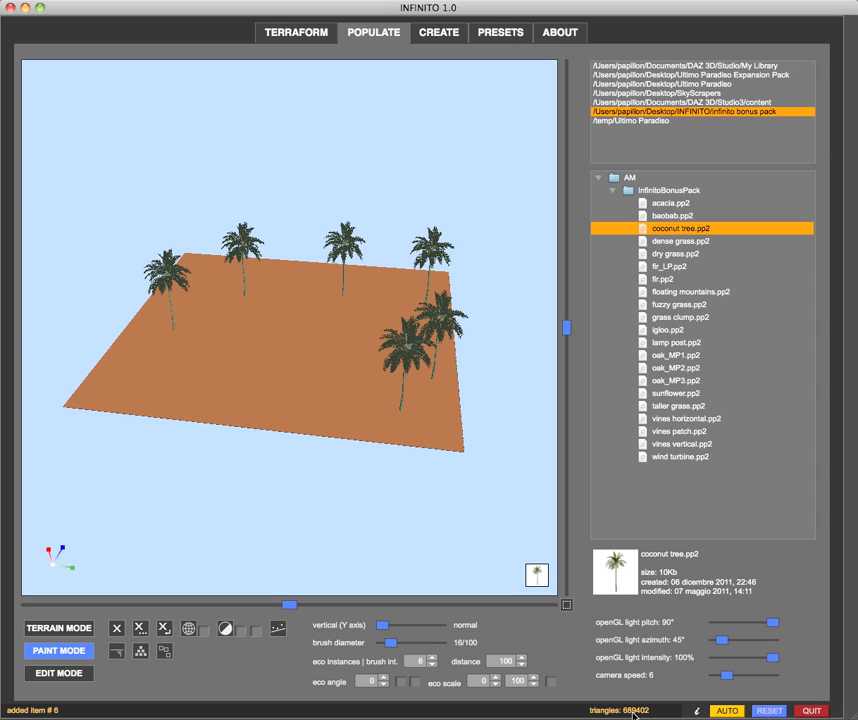
Place four more coconut trees across the near part of the terrain
{"action": "left_click", "coordinate": [312, 392]}
{"action": "left_click", "coordinate": [249, 380]}
{"action": "left_click", "coordinate": [145, 389]}
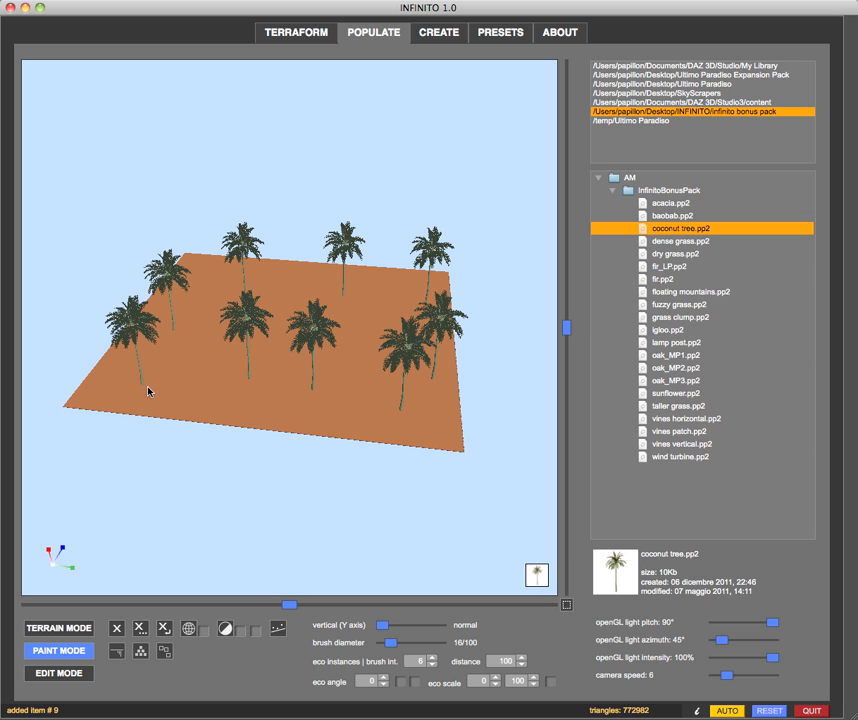
{"action": "left_click", "coordinate": [189, 400]}
Place three more coconut trees from a rotated view, two near the middle and one toward an empty corner
{"action": "middle_click_drag", "start_coordinate": [294, 494], "coordinate": [232, 493]}
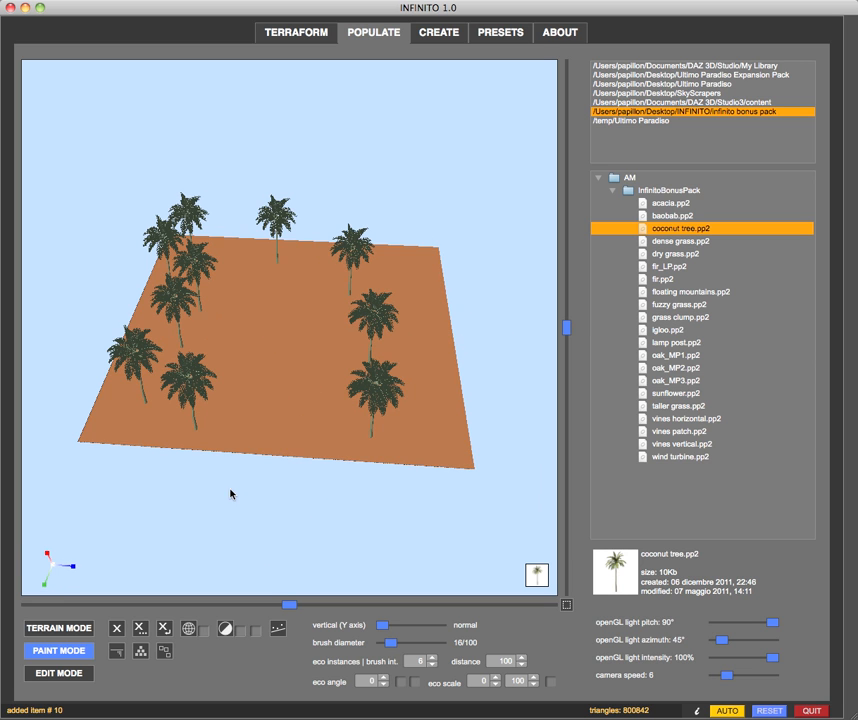
{"action": "left_click", "coordinate": [255, 307]}
{"action": "left_click", "coordinate": [295, 315]}
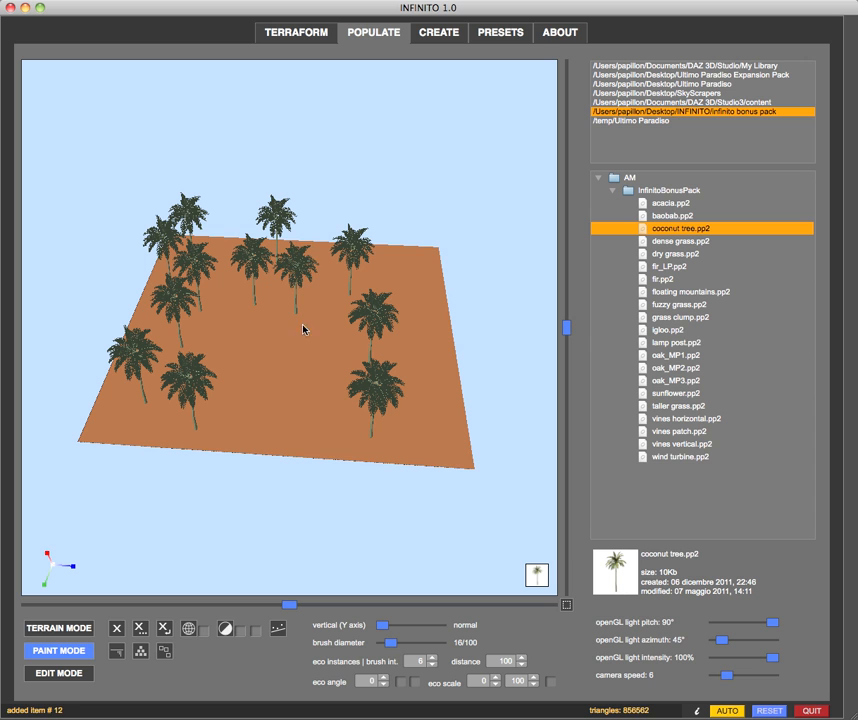
{"action": "left_click", "coordinate": [426, 281]}
Load baobab.pp2, place one baobab in the middle of the coconut trees and inspect it from several angles
{"action": "mouse_move", "coordinate": [293, 571]}
{"action": "middle_mouse_down"}
{"action": "mouse_move", "coordinate": [525, 534]}
{"action": "mouse_move", "coordinate": [487, 533]}
{"action": "middle_mouse_up"}
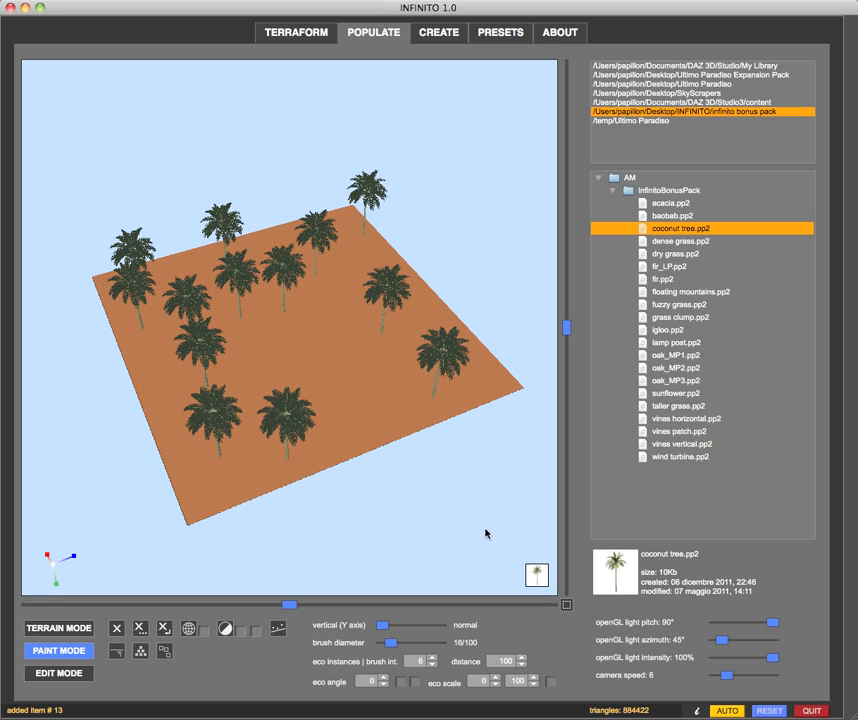
{"action": "left_click", "coordinate": [657, 216]}
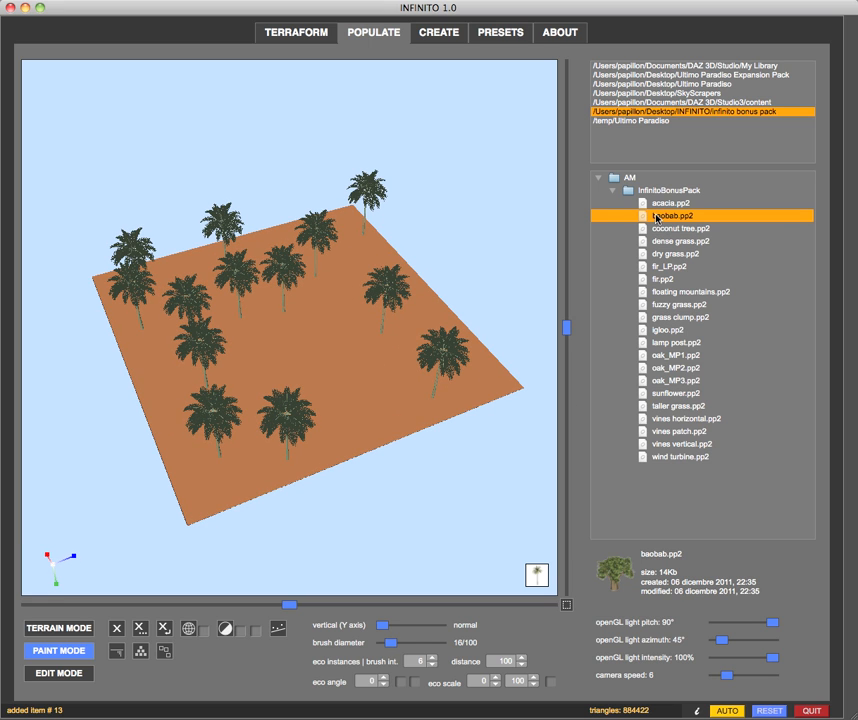
{"action": "left_click", "coordinate": [318, 348]}
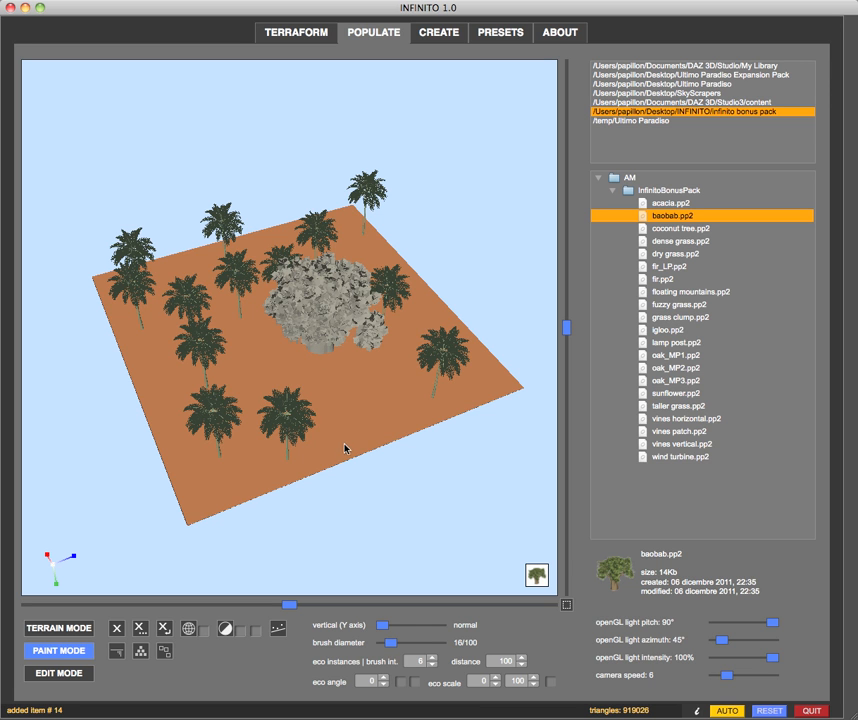
{"action": "mouse_move", "coordinate": [376, 522]}
{"action": "left_mouse_down"}
{"action": "mouse_move", "coordinate": [393, 521]}
{"action": "mouse_move", "coordinate": [368, 531]}
{"action": "left_mouse_up"}
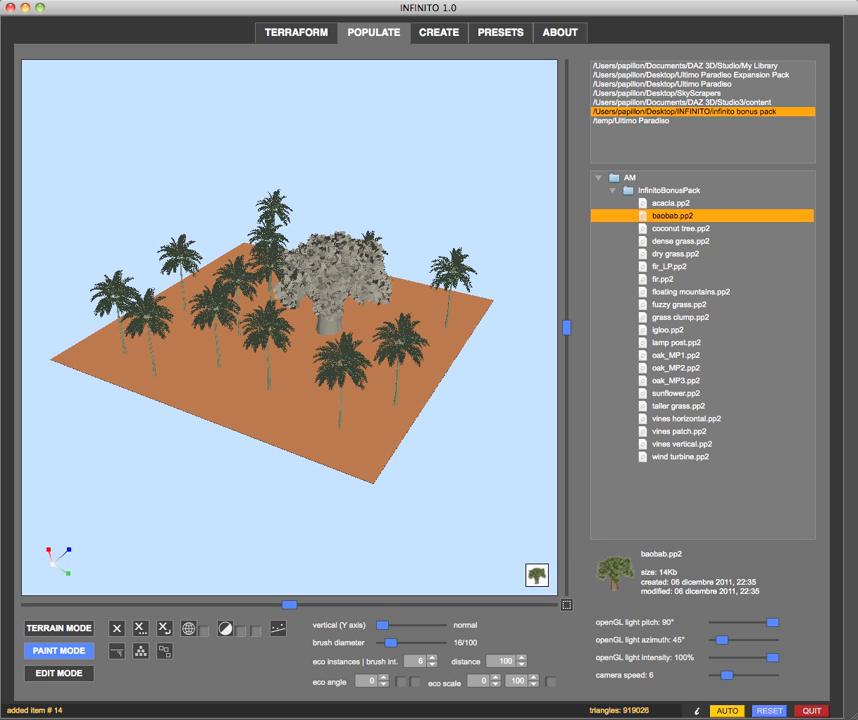
{"action": "left_click_drag", "start_coordinate": [128, 513], "coordinate": [239, 515]}
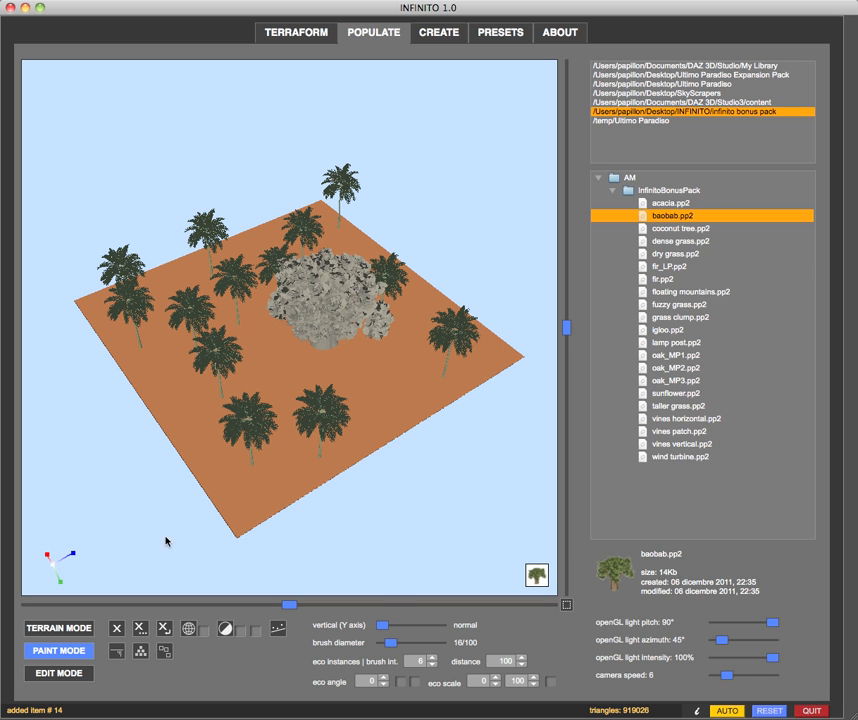
{"action": "left_click_drag", "start_coordinate": [121, 522], "coordinate": [130, 518]}
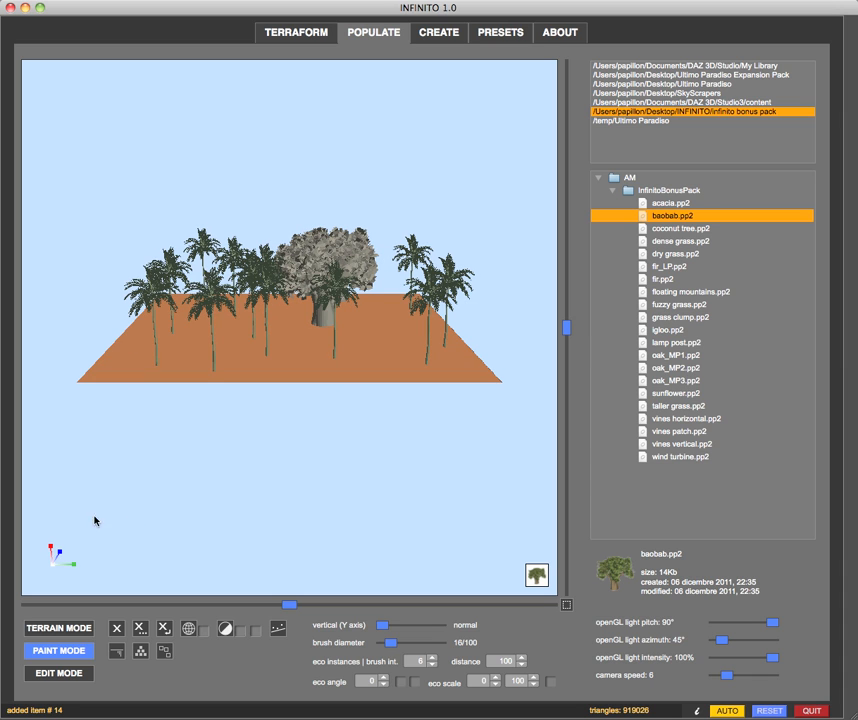
Delete all the placed items from the terrain and confirm the deletion
{"action": "left_click", "coordinate": [139, 632]}
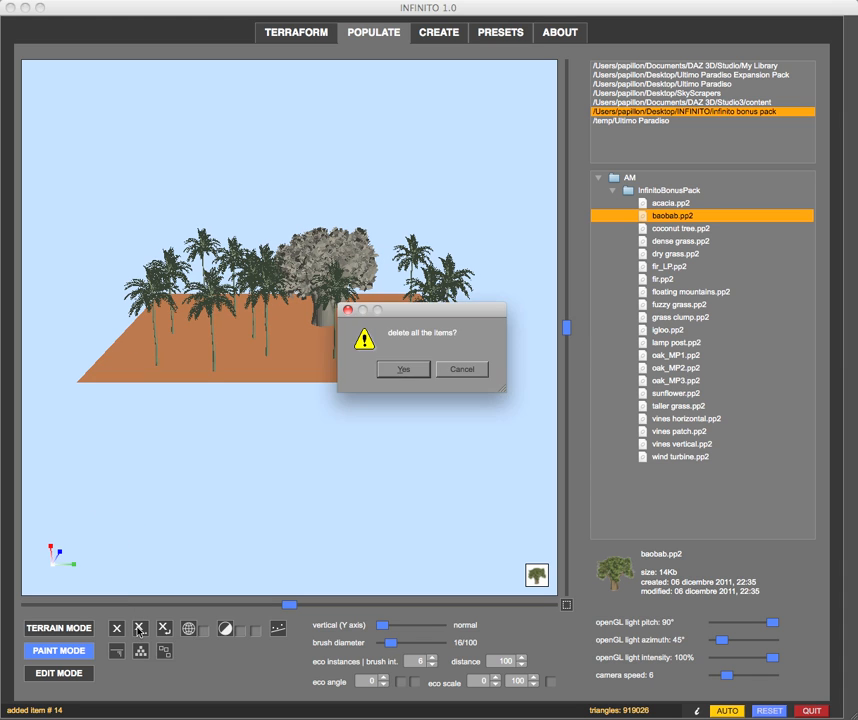
{"action": "left_click", "coordinate": [398, 372]}
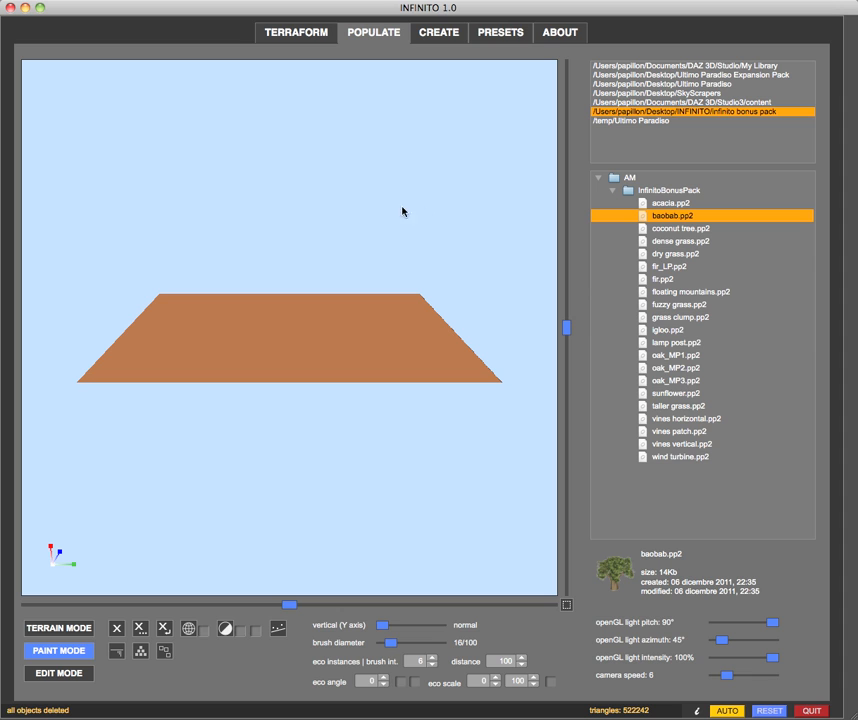
{"action": "middle_click_drag", "start_coordinate": [339, 190], "coordinate": [338, 194]}
{"action": "key", "text": "space"}
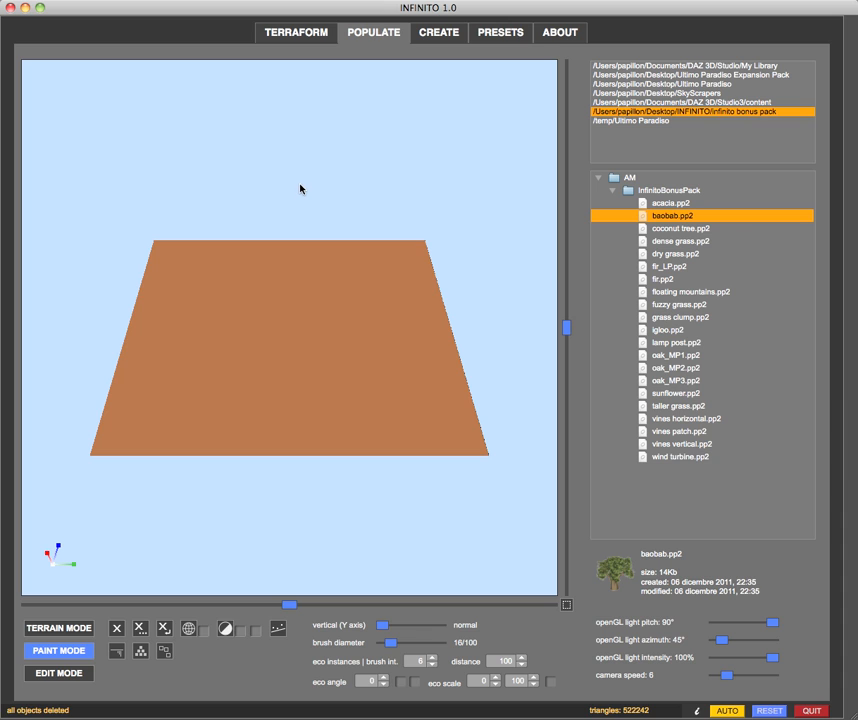
Load coconut tree.pp2 and place four widely spaced trees with the minimum paint distance set to 1000 cm
{"action": "left_click", "coordinate": [662, 229]}
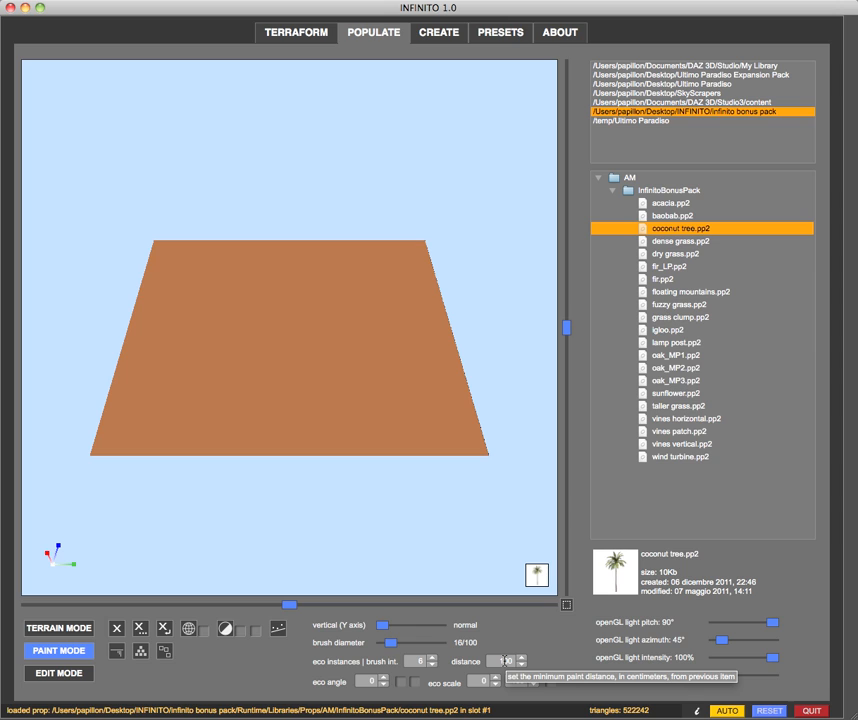
{"action": "left_click", "coordinate": [502, 661]}
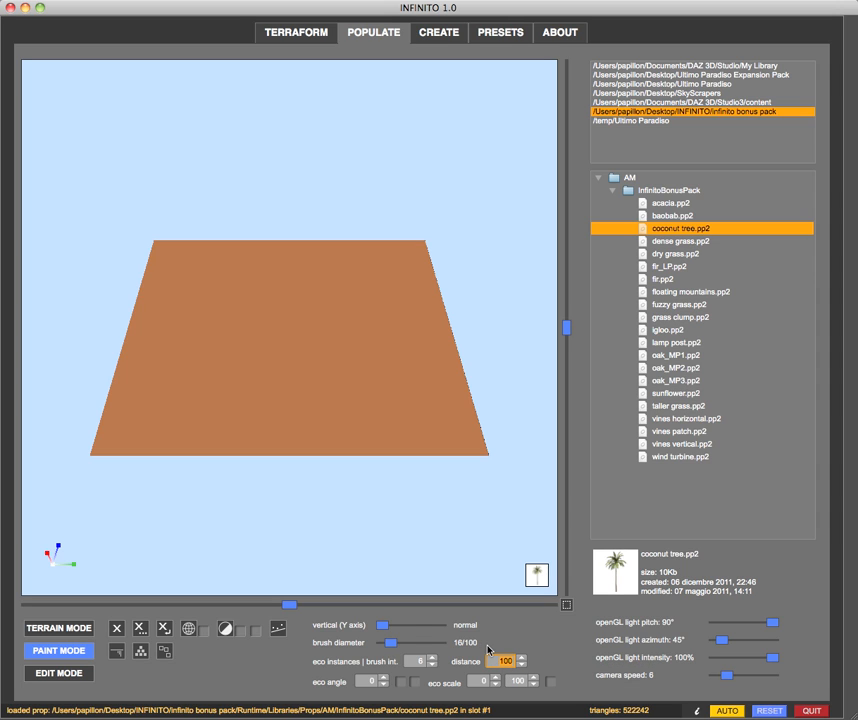
{"action": "type", "text": "1000"}
{"action": "left_click", "coordinate": [172, 325]}
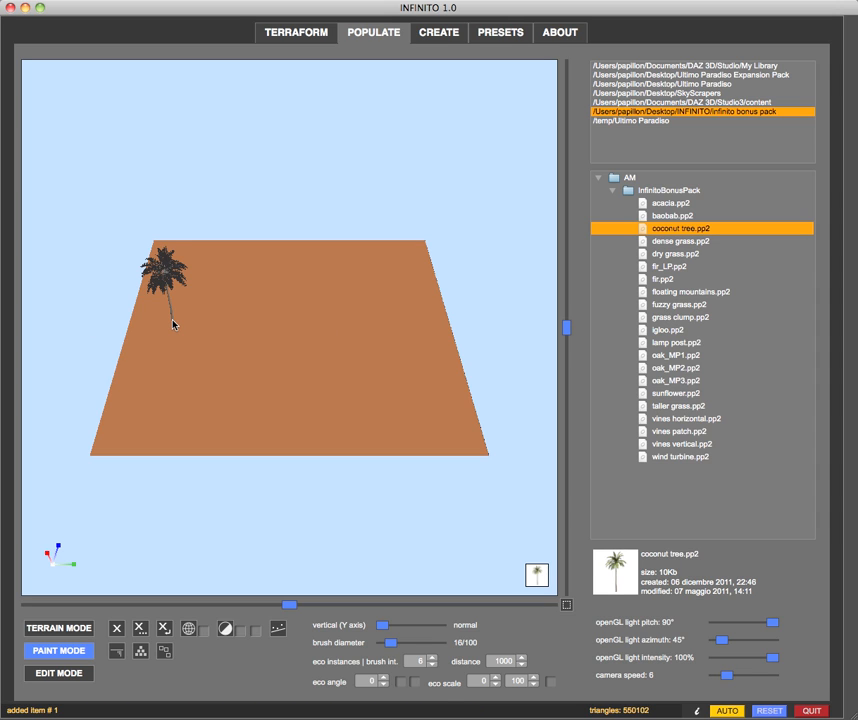
{"action": "left_click", "coordinate": [236, 322]}
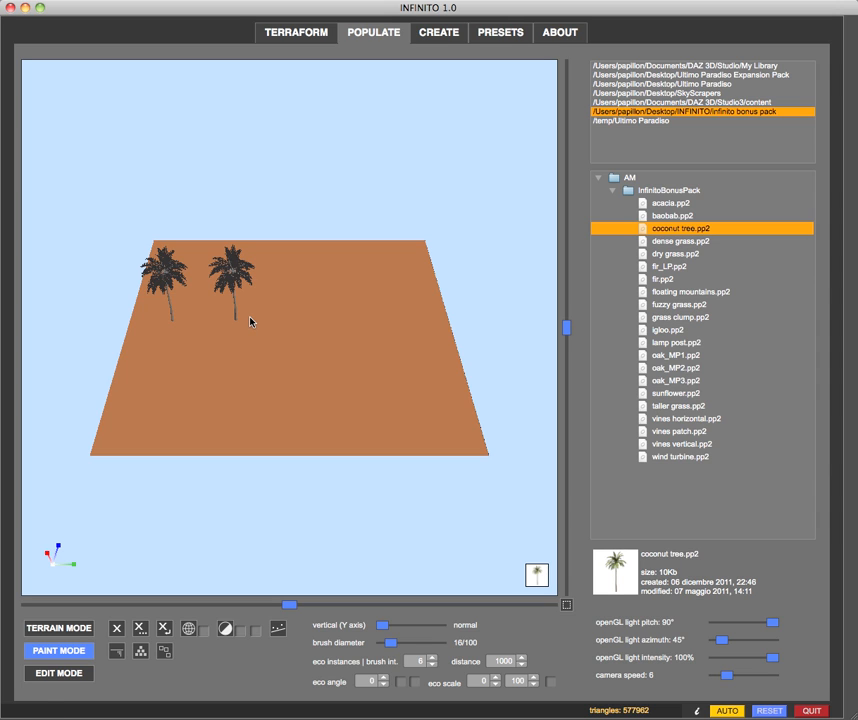
{"action": "left_click", "coordinate": [306, 317]}
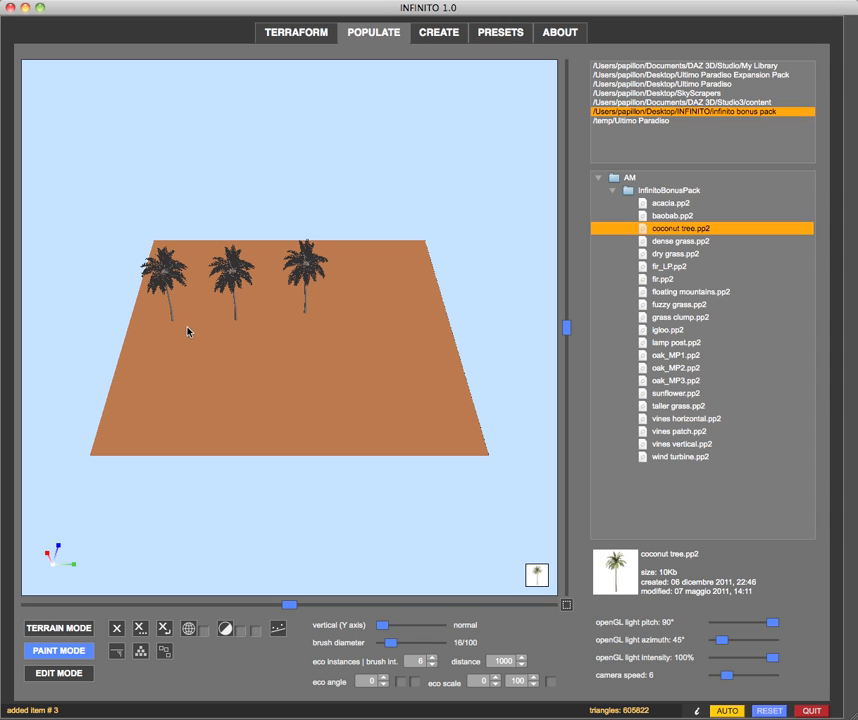
{"action": "left_click", "coordinate": [148, 358]}
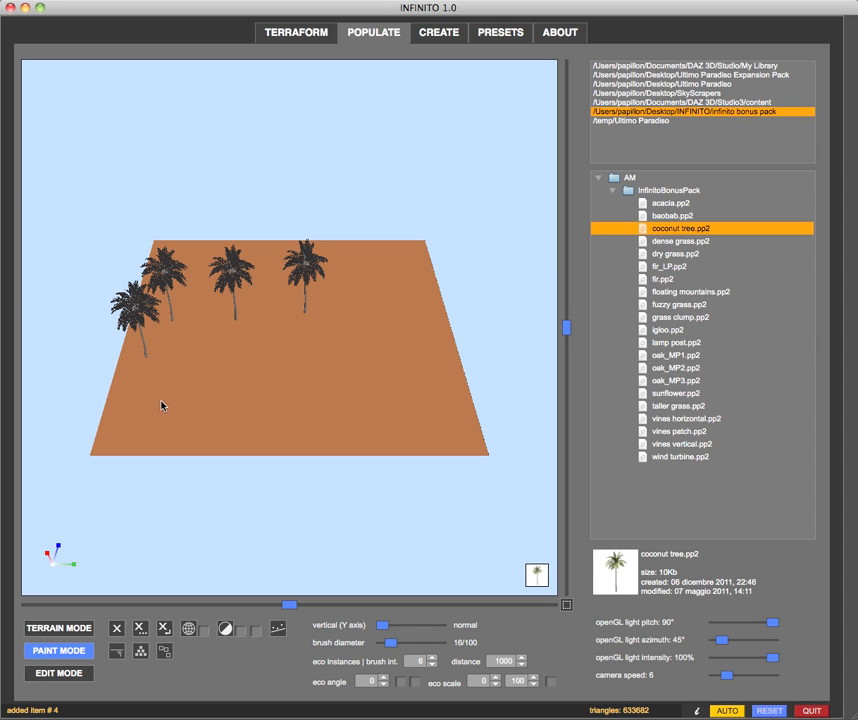
Clear all the trees from the terrain and reload the coconut tree prop
{"action": "left_click", "coordinate": [140, 628]}
{"action": "left_click", "coordinate": [398, 371]}
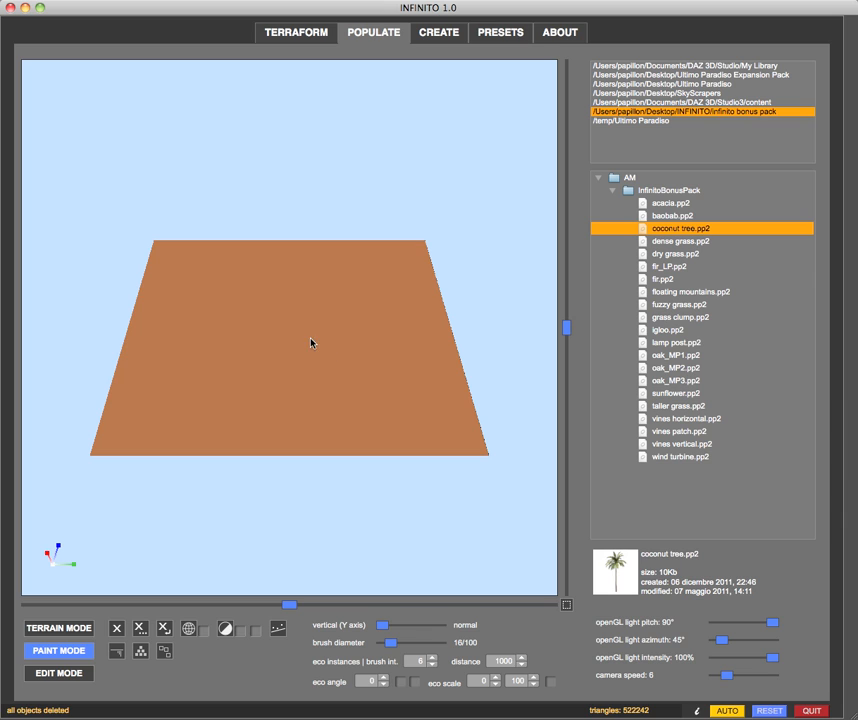
{"action": "left_click", "coordinate": [617, 229]}
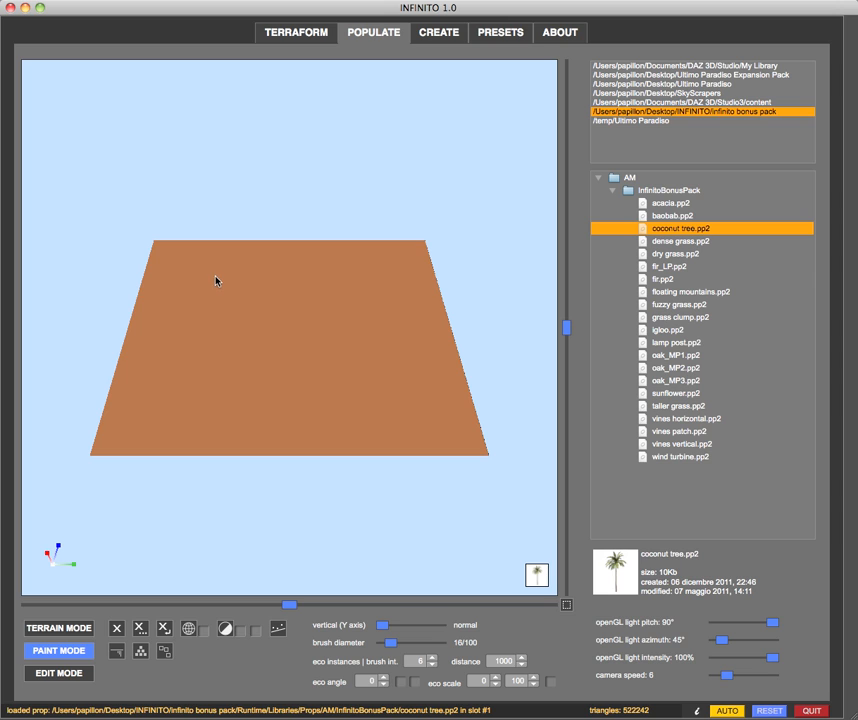
Set the minimum paint distance to 100 cm and place four closely spaced coconut trees along the terrain's far edge
{"action": "left_click", "coordinate": [501, 662]}
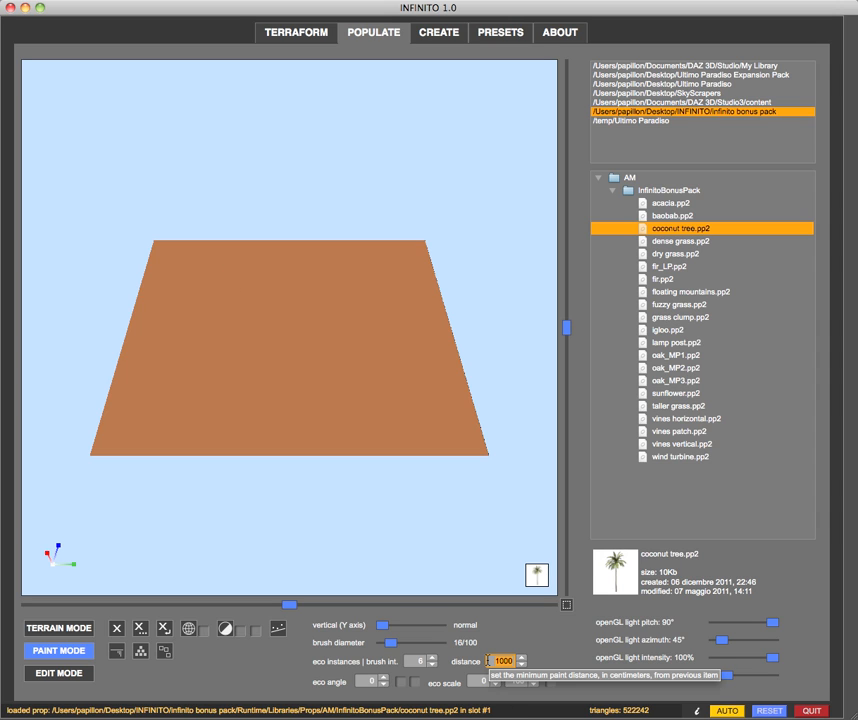
{"action": "type", "text": "1"}
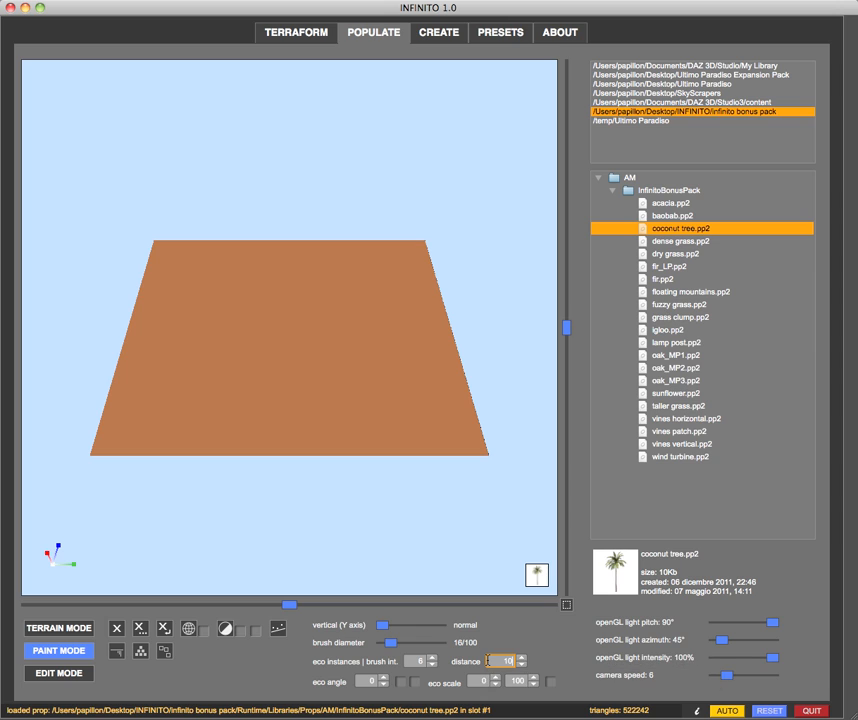
{"action": "key", "text": "Return"}
{"action": "left_click", "coordinate": [173, 262]}
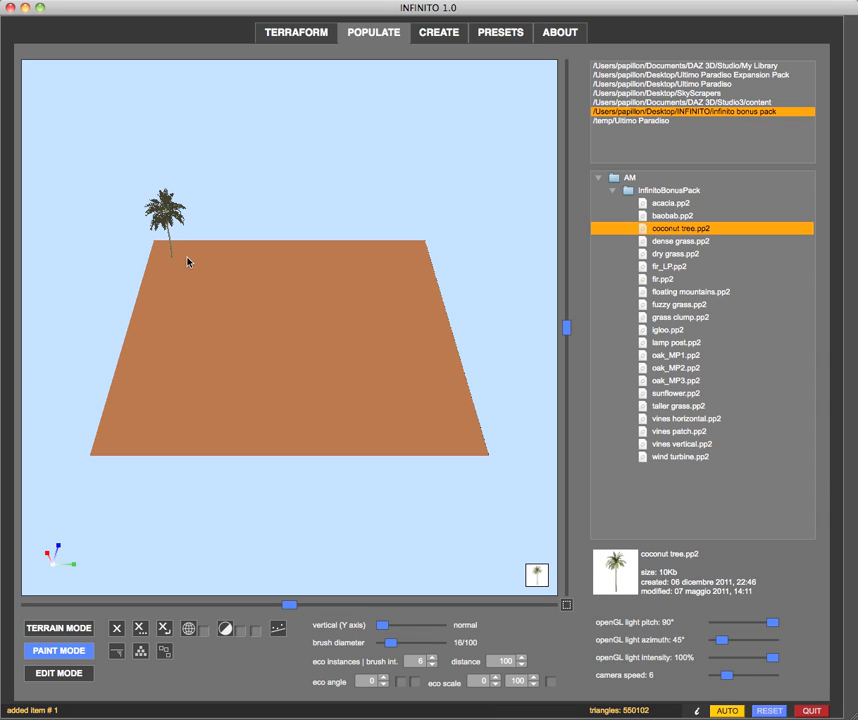
{"action": "left_click", "coordinate": [197, 257]}
{"action": "left_click", "coordinate": [218, 256]}
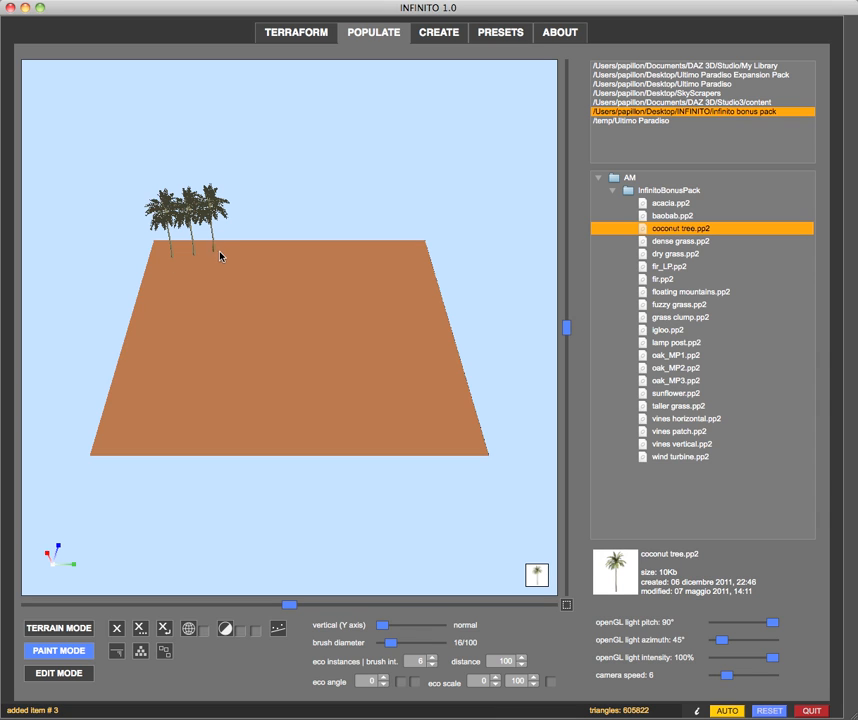
{"action": "left_click", "coordinate": [237, 255]}
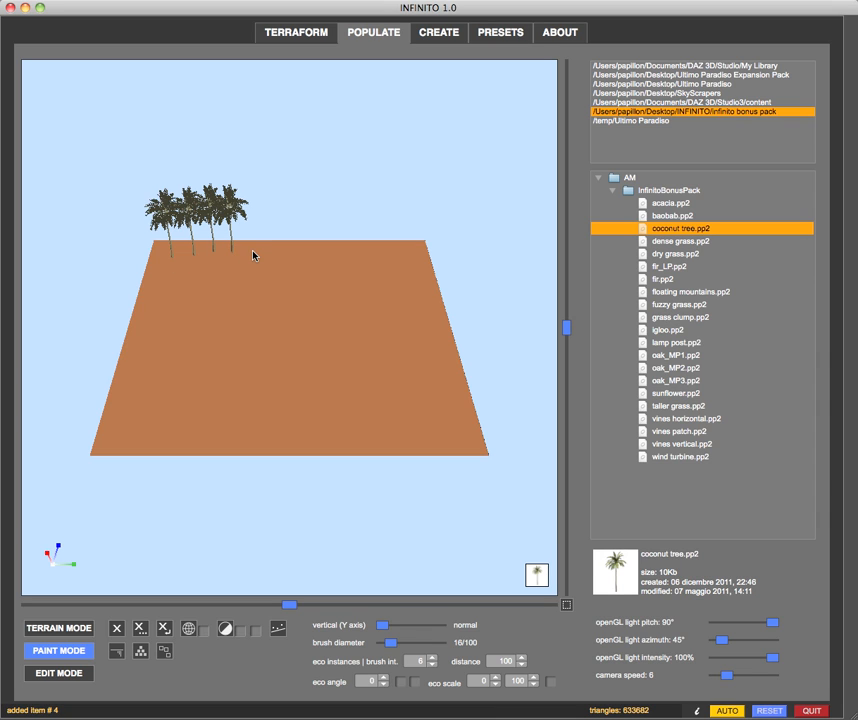
Place a fifth coconut tree in the far row and paint dense coconut trees across most of the terrain
{"action": "left_click", "coordinate": [255, 255]}
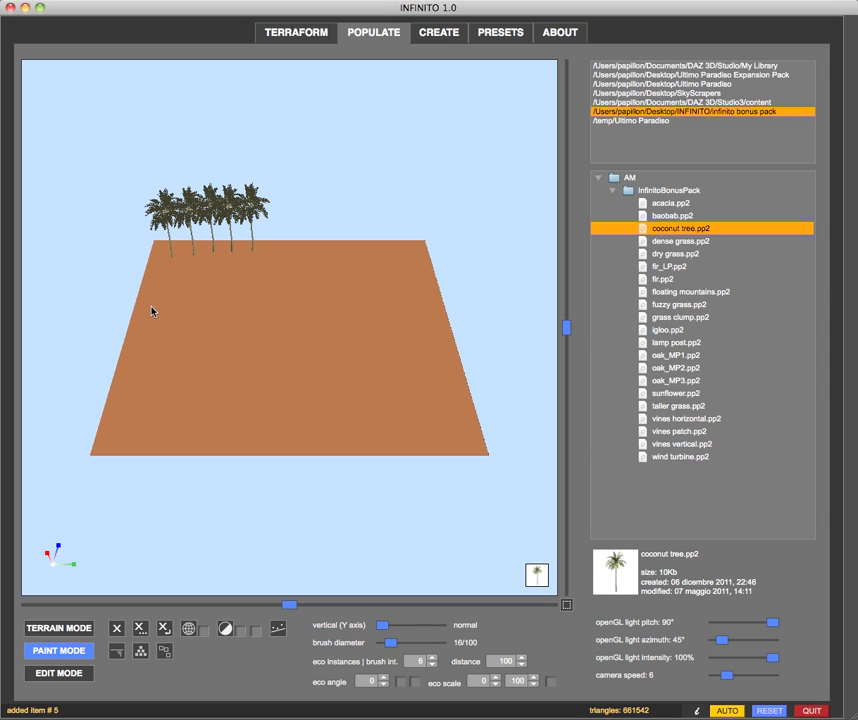
{"action": "mouse_move", "coordinate": [151, 310]}
{"action": "left_mouse_down"}
{"action": "mouse_move", "coordinate": [167, 308]}
{"action": "mouse_move", "coordinate": [188, 333]}
{"action": "mouse_move", "coordinate": [295, 299]}
{"action": "mouse_move", "coordinate": [329, 320]}
{"action": "mouse_move", "coordinate": [321, 338]}
{"action": "mouse_move", "coordinate": [326, 324]}
{"action": "mouse_move", "coordinate": [350, 337]}
{"action": "mouse_move", "coordinate": [310, 329]}
{"action": "mouse_move", "coordinate": [257, 340]}
{"action": "mouse_move", "coordinate": [230, 358]}
{"action": "mouse_move", "coordinate": [326, 372]}
{"action": "mouse_move", "coordinate": [396, 301]}
{"action": "mouse_move", "coordinate": [425, 339]}
{"action": "mouse_move", "coordinate": [396, 347]}
{"action": "mouse_move", "coordinate": [398, 360]}
{"action": "mouse_move", "coordinate": [356, 371]}
{"action": "mouse_move", "coordinate": [368, 396]}
{"action": "mouse_move", "coordinate": [379, 393]}
{"action": "mouse_move", "coordinate": [259, 418]}
{"action": "mouse_move", "coordinate": [322, 414]}
{"action": "mouse_move", "coordinate": [228, 427]}
{"action": "mouse_move", "coordinate": [170, 363]}
{"action": "mouse_move", "coordinate": [222, 337]}
{"action": "mouse_move", "coordinate": [243, 343]}
{"action": "mouse_move", "coordinate": [207, 347]}
{"action": "left_mouse_up"}
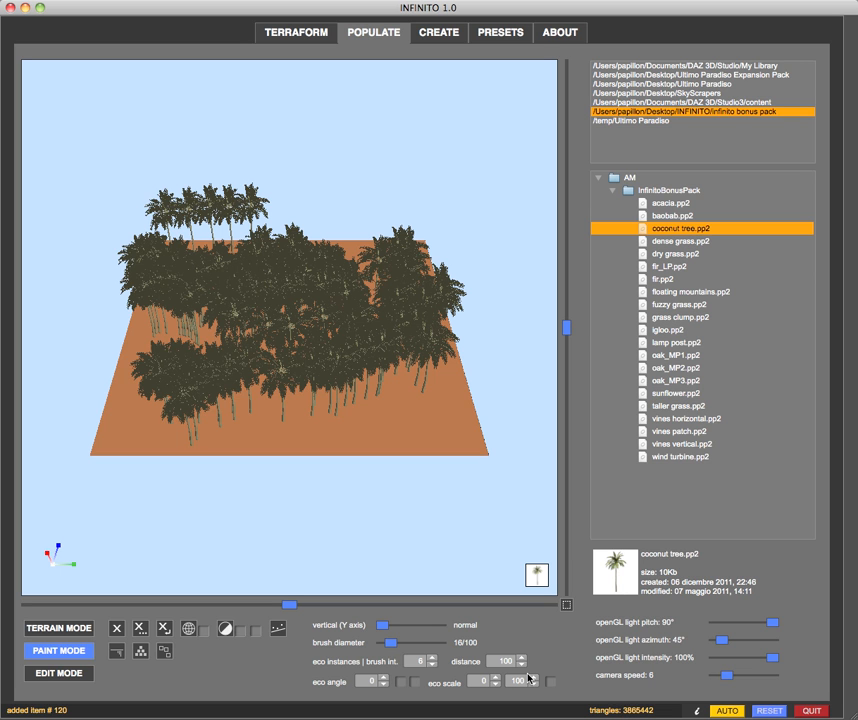
{"action": "left_click_drag", "start_coordinate": [138, 502], "coordinate": [338, 500]}
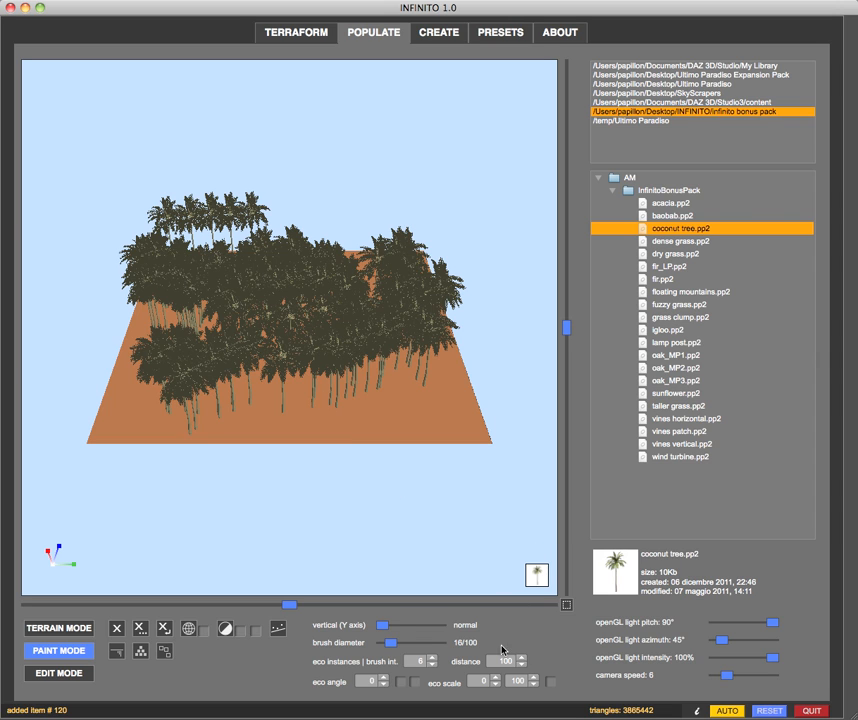
Delete all the trees from the terrain and set the minimum paint distance to 1500 cm
{"action": "left_click", "coordinate": [164, 628]}
{"action": "left_click", "coordinate": [401, 369]}
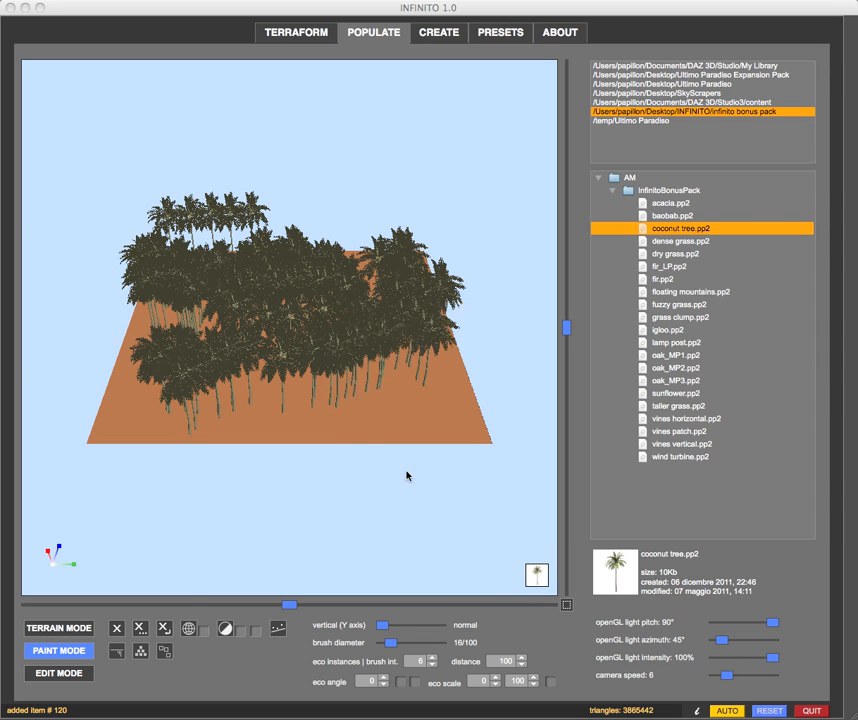
{"action": "left_click", "coordinate": [507, 661]}
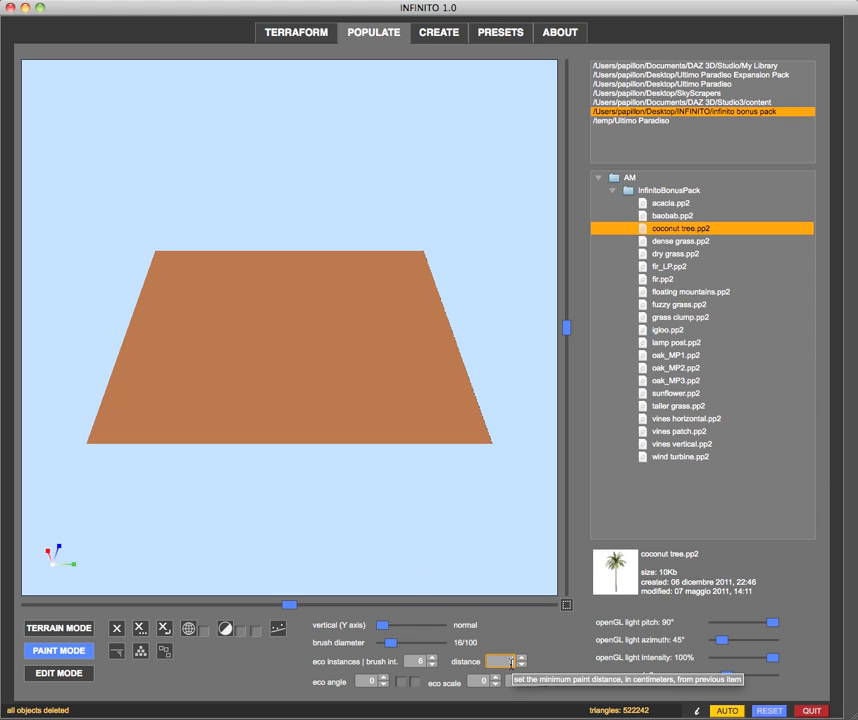
{"action": "type", "text": "150"}
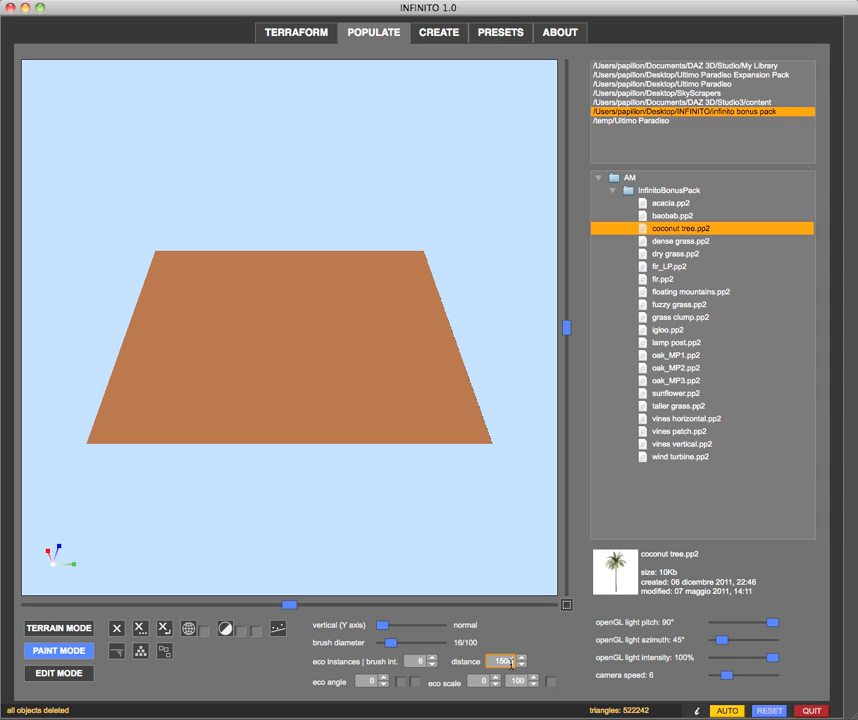
{"action": "key", "text": "Return"}
Reload coconut tree.pp2 and paint widely spaced trees in strokes across the terrain
{"action": "double_click", "coordinate": [644, 231]}
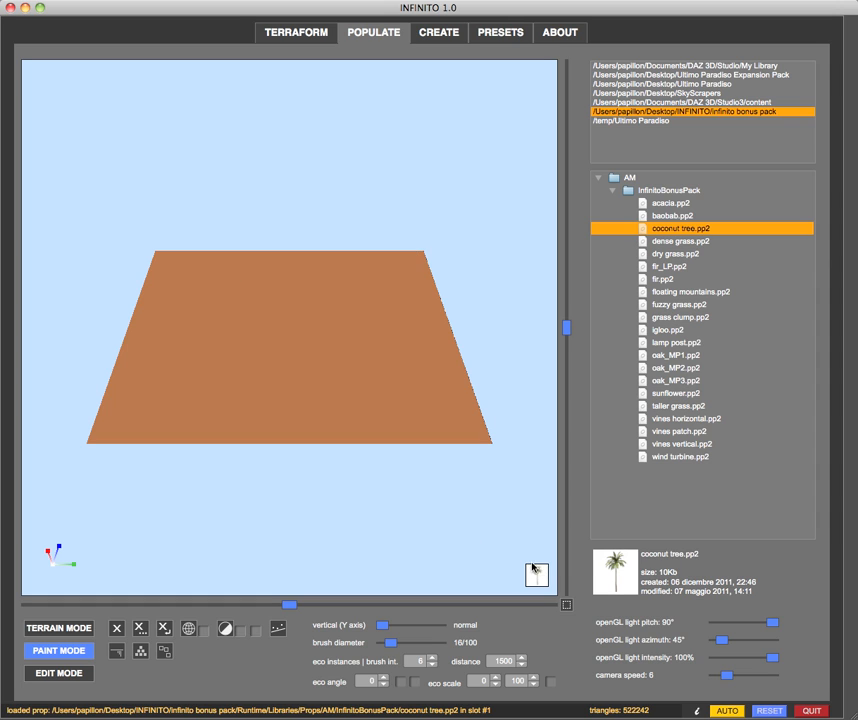
{"action": "left_click", "coordinate": [171, 285]}
{"action": "mouse_move", "coordinate": [196, 285]}
{"action": "left_mouse_down"}
{"action": "mouse_move", "coordinate": [367, 282]}
{"action": "mouse_move", "coordinate": [406, 297]}
{"action": "mouse_move", "coordinate": [442, 385]}
{"action": "mouse_move", "coordinate": [437, 410]}
{"action": "mouse_move", "coordinate": [320, 440]}
{"action": "mouse_move", "coordinate": [224, 425]}
{"action": "mouse_move", "coordinate": [113, 424]}
{"action": "mouse_move", "coordinate": [174, 318]}
{"action": "mouse_move", "coordinate": [230, 301]}
{"action": "mouse_move", "coordinate": [253, 306]}
{"action": "mouse_move", "coordinate": [212, 339]}
{"action": "mouse_move", "coordinate": [347, 349]}
{"action": "mouse_move", "coordinate": [400, 329]}
{"action": "mouse_move", "coordinate": [380, 301]}
{"action": "left_mouse_up"}
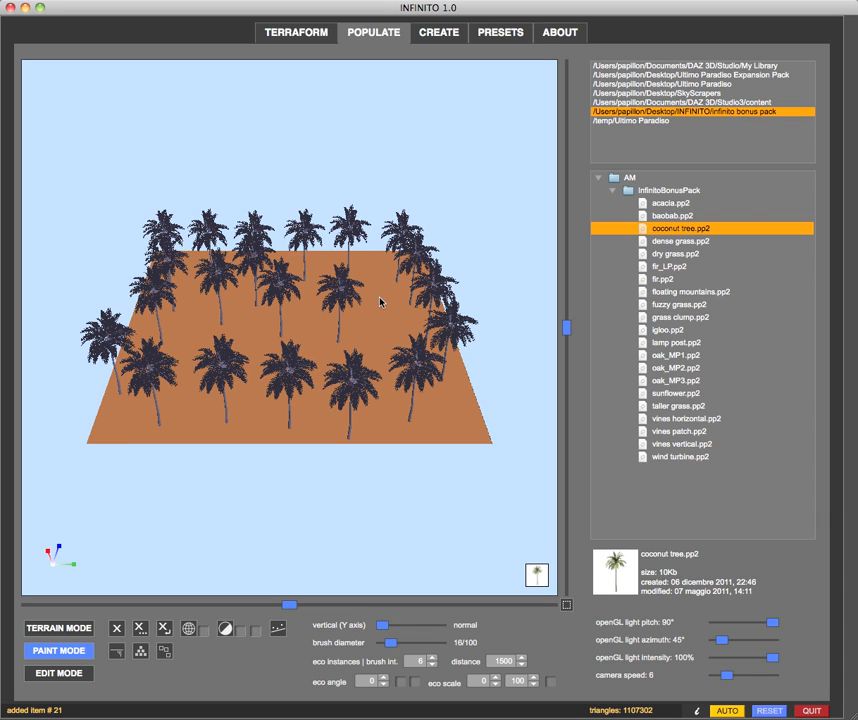
{"action": "mouse_move", "coordinate": [163, 344]}
{"action": "left_mouse_down"}
{"action": "mouse_move", "coordinate": [343, 401]}
{"action": "mouse_move", "coordinate": [312, 278]}
{"action": "mouse_move", "coordinate": [348, 281]}
{"action": "mouse_move", "coordinate": [260, 307]}
{"action": "left_mouse_up"}
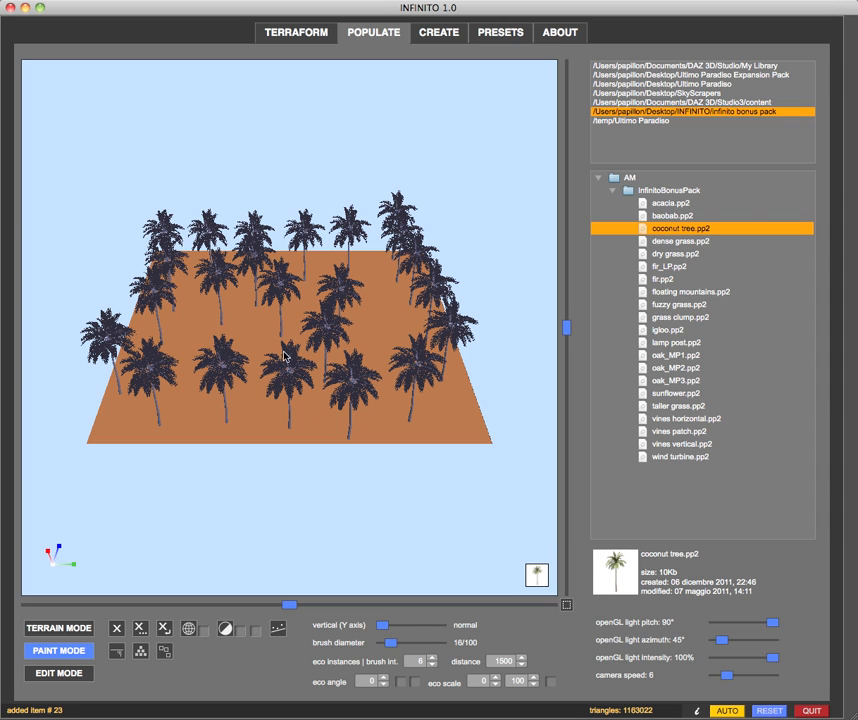
{"action": "mouse_move", "coordinate": [226, 318]}
{"action": "left_mouse_down"}
{"action": "mouse_move", "coordinate": [215, 300]}
{"action": "mouse_move", "coordinate": [293, 360]}
{"action": "mouse_move", "coordinate": [375, 303]}
{"action": "mouse_move", "coordinate": [347, 352]}
{"action": "left_mouse_up"}
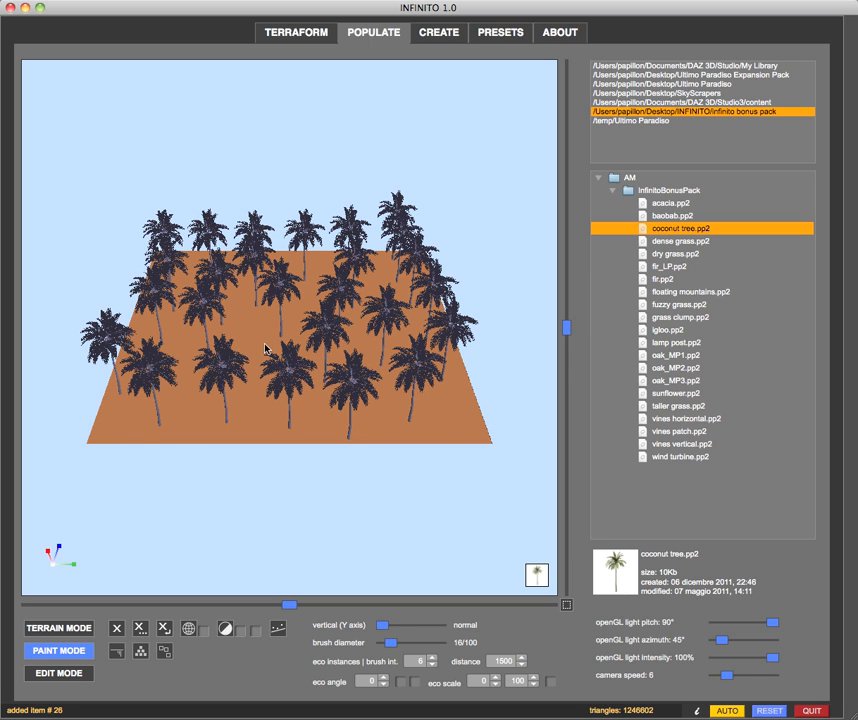
{"action": "middle_click_drag", "start_coordinate": [167, 320], "coordinate": [241, 325]}
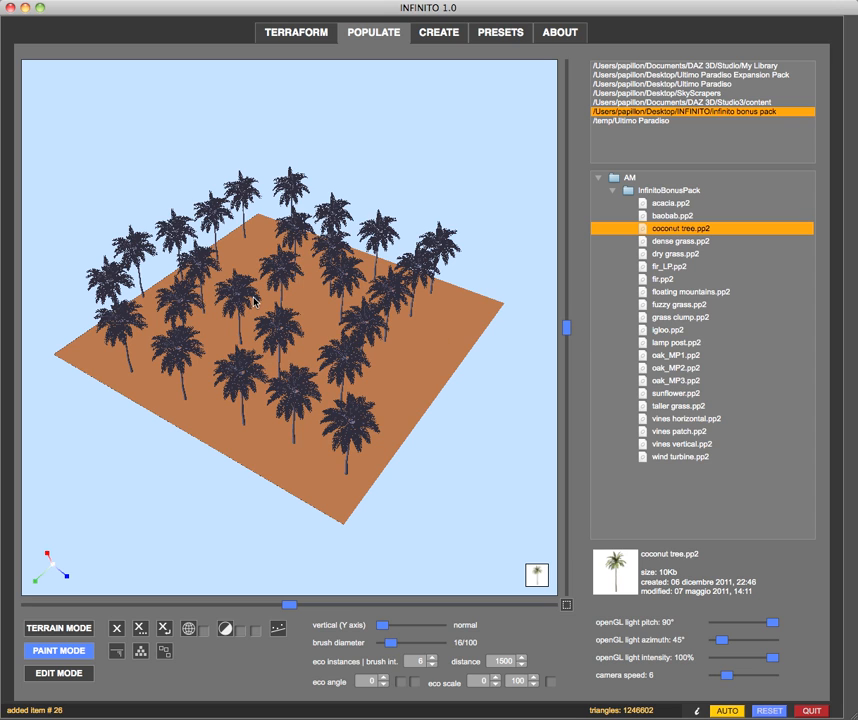
{"action": "left_click", "coordinate": [838, 4]}
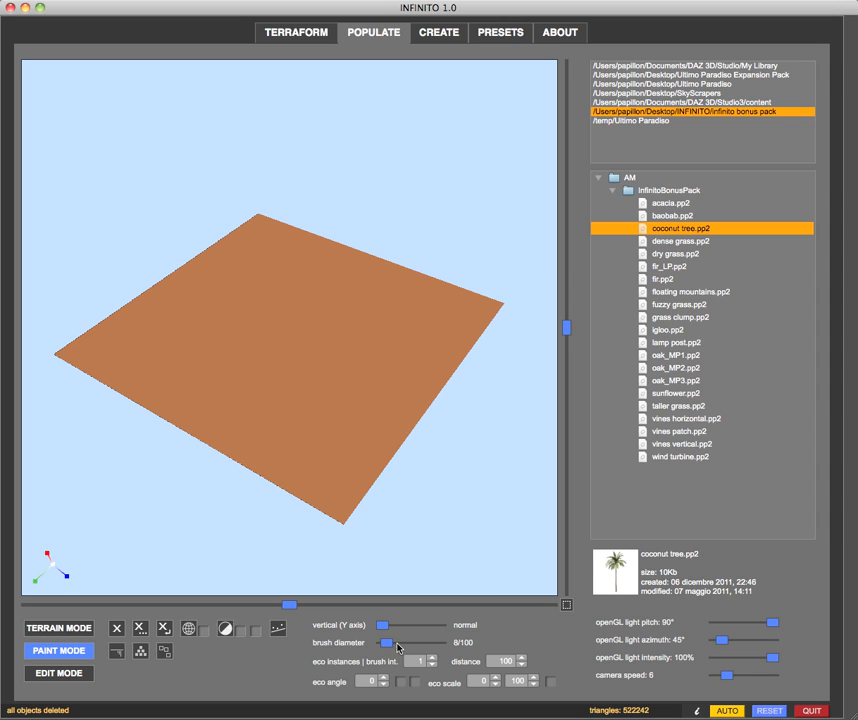
Set the brush diameter to 81/100 and the number of eco instances per brush to 32
{"action": "left_click_drag", "start_coordinate": [386, 646], "coordinate": [434, 646]}
{"action": "left_click_drag", "start_coordinate": [432, 643], "coordinate": [433, 643]}
{"action": "left_click_drag", "start_coordinate": [431, 646], "coordinate": [410, 646]}
{"action": "left_click_drag", "start_coordinate": [423, 644], "coordinate": [429, 645]}
{"action": "left_click", "coordinate": [408, 661]}
{"action": "type", "text": "1"}
{"action": "left_click", "coordinate": [413, 662]}
{"action": "type", "text": "2"}
{"action": "key", "text": "Return"}
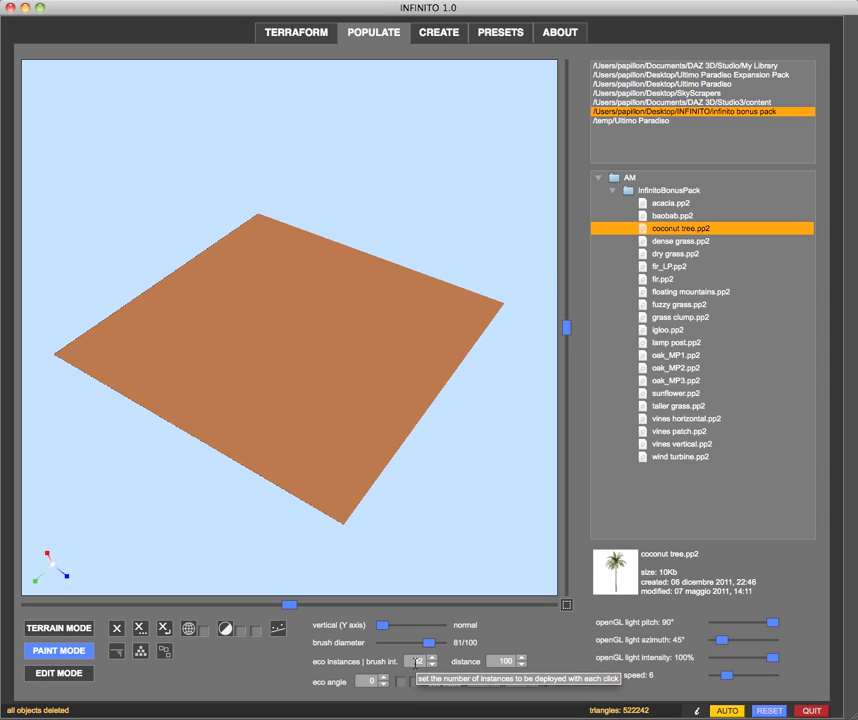
Set the minimum paint distance to 500 cm and load coconut tree.pp2
{"action": "left_click", "coordinate": [490, 661]}
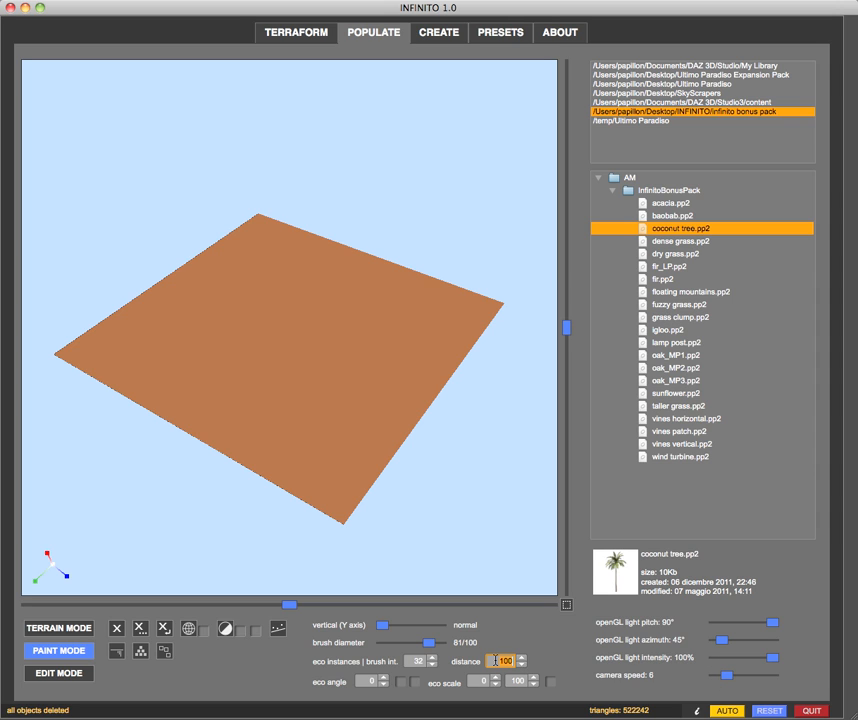
{"action": "type", "text": "5"}
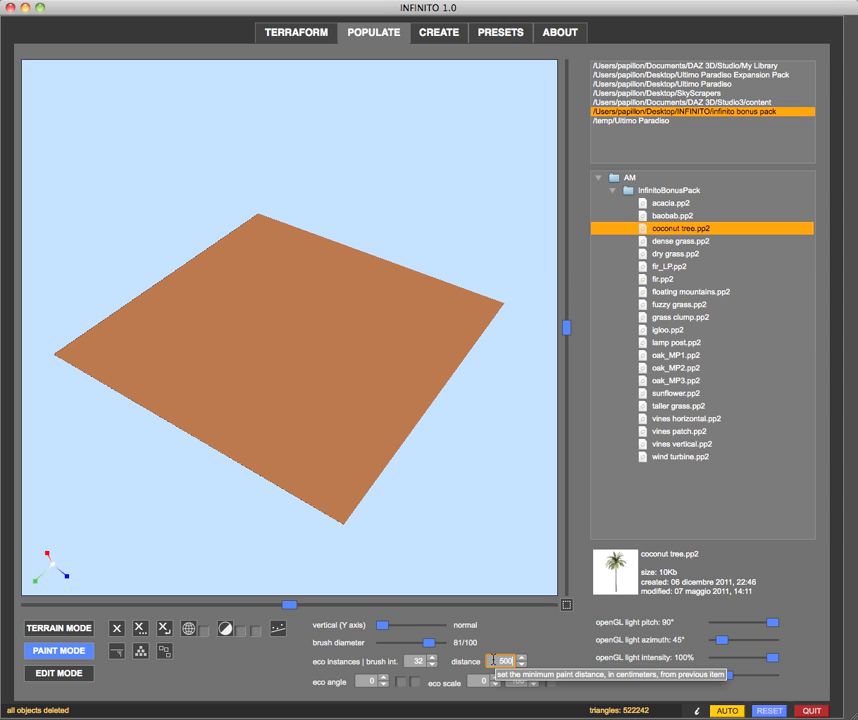
{"action": "key", "text": "Return"}
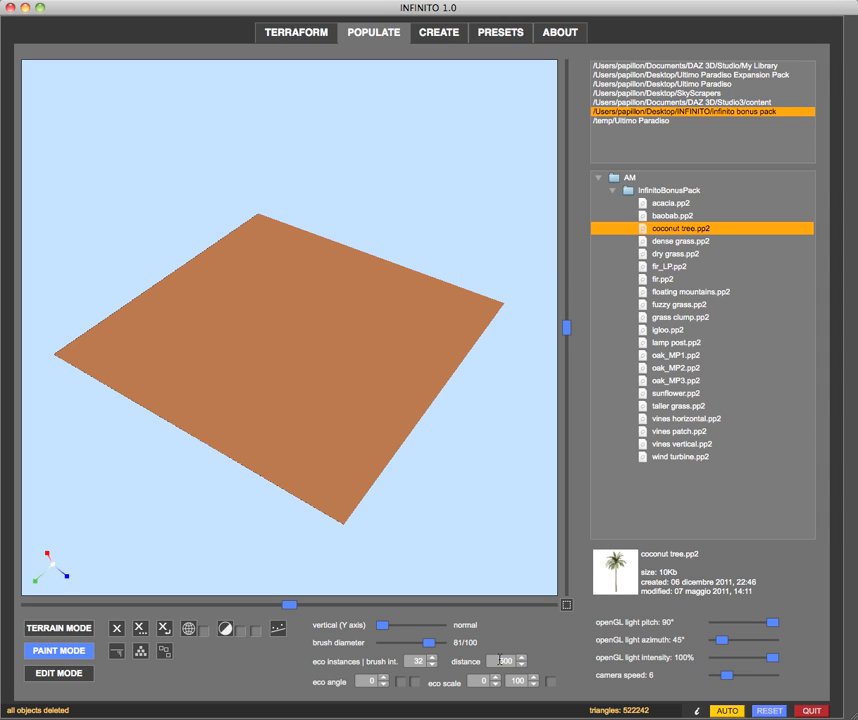
{"action": "double_click", "coordinate": [645, 231]}
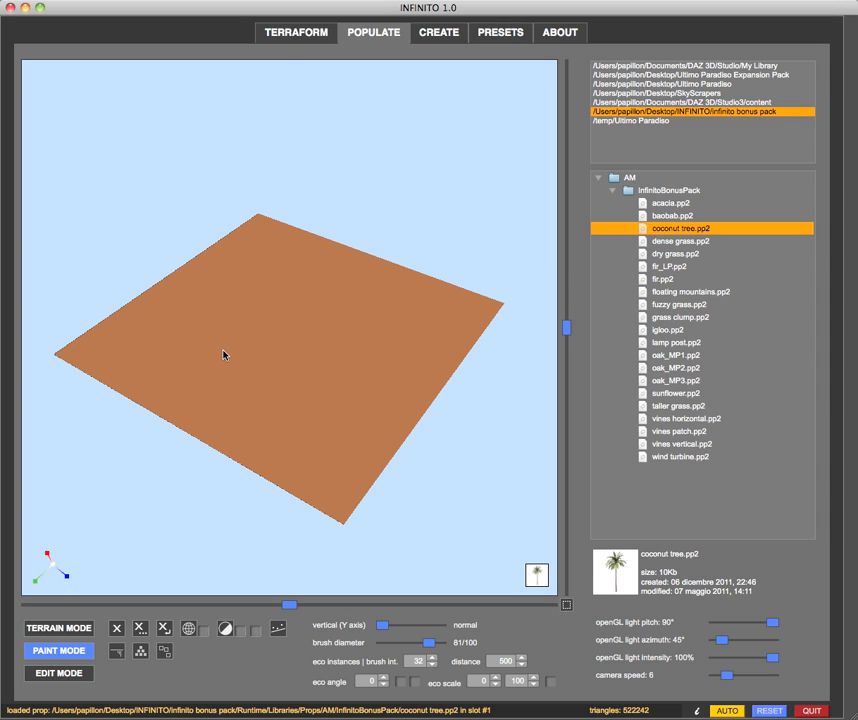
Scatter two batches of 32 coconut trees over the terrain with the large brush
{"action": "left_click_drag", "start_coordinate": [127, 506], "coordinate": [127, 509]}
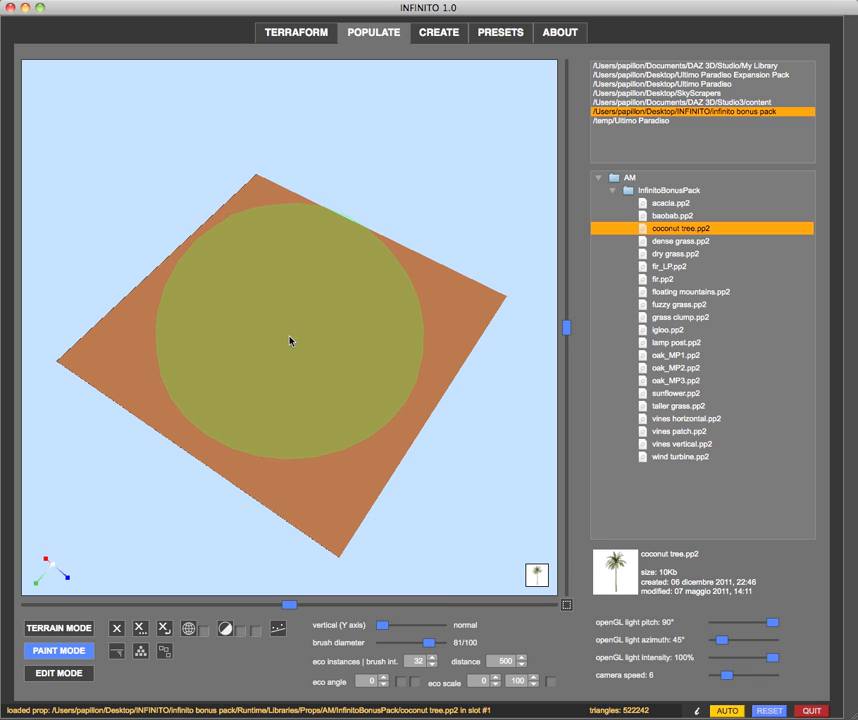
{"action": "left_click", "coordinate": [290, 341]}
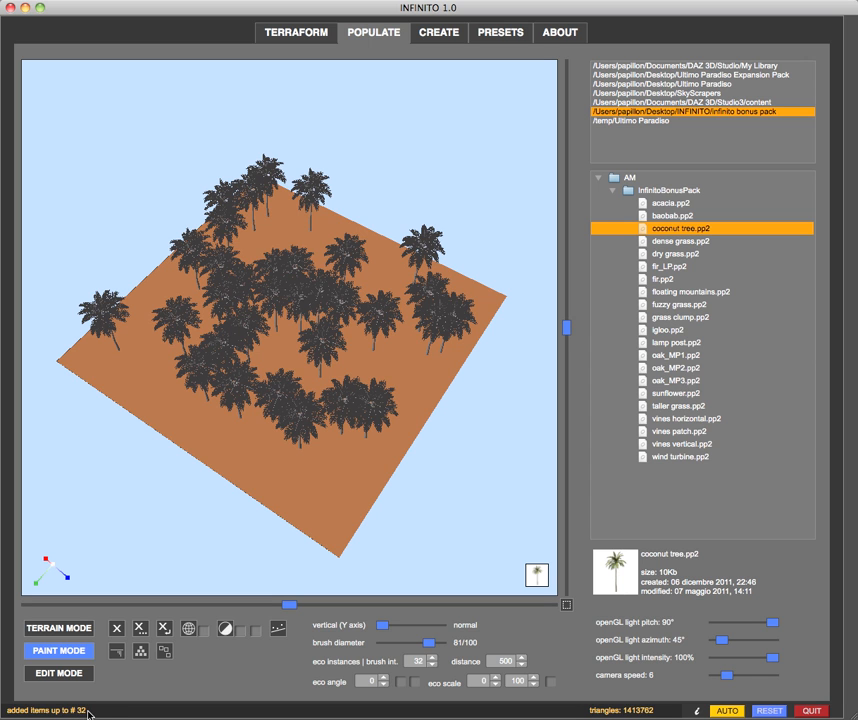
{"action": "mouse_move", "coordinate": [144, 537]}
{"action": "middle_mouse_down"}
{"action": "mouse_move", "coordinate": [222, 537]}
{"action": "mouse_move", "coordinate": [192, 538]}
{"action": "middle_mouse_up"}
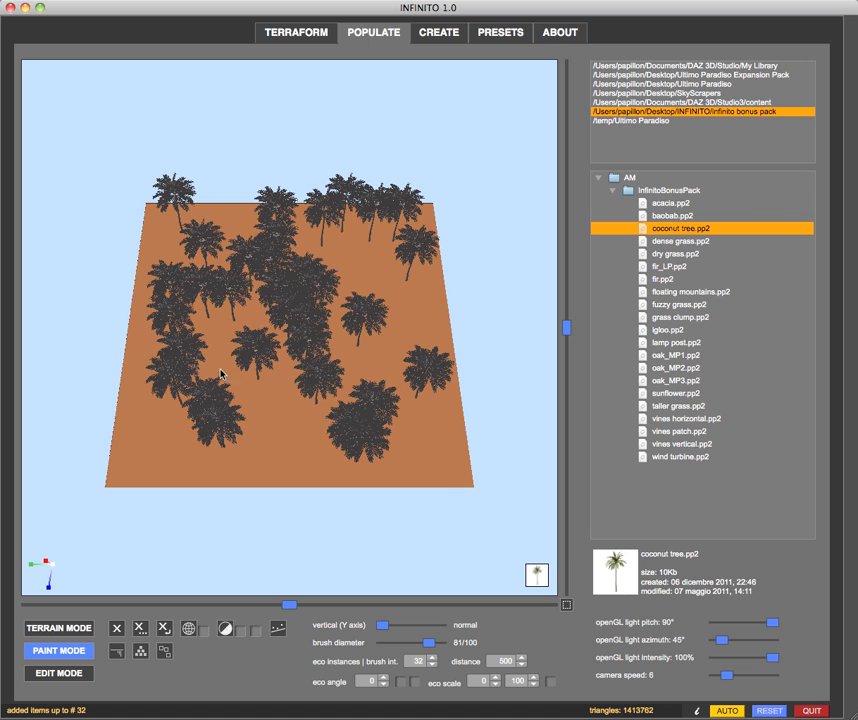
{"action": "left_click_drag", "start_coordinate": [343, 393], "coordinate": [263, 392]}
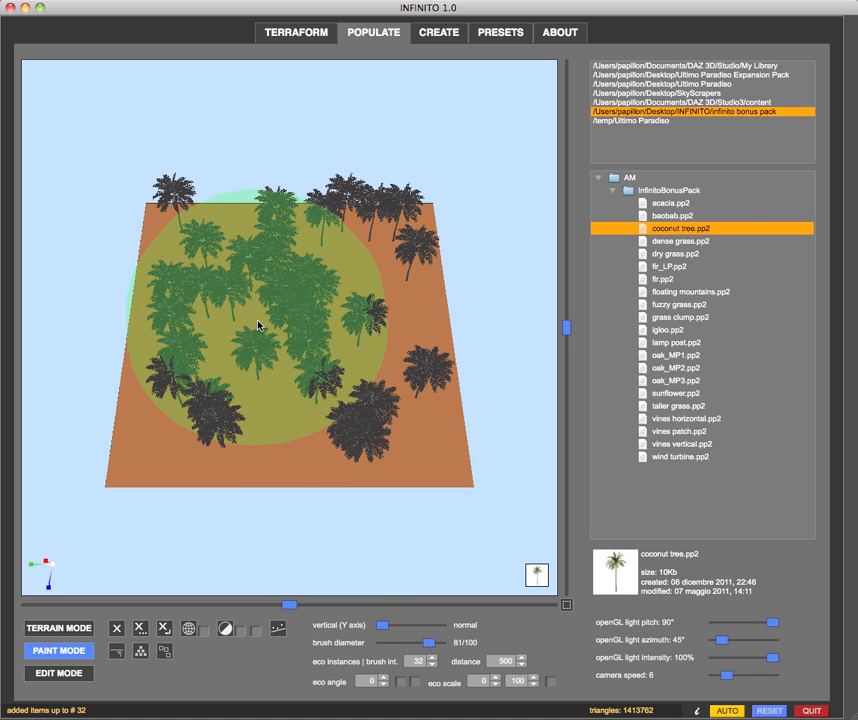
{"action": "left_click", "coordinate": [257, 325]}
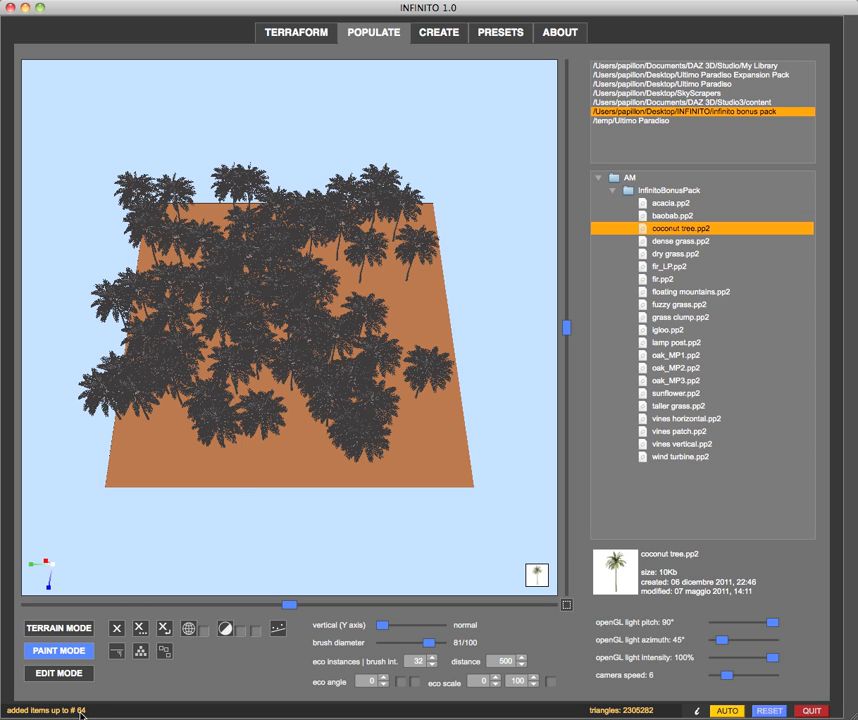
{"action": "middle_click_drag", "start_coordinate": [231, 570], "coordinate": [323, 549]}
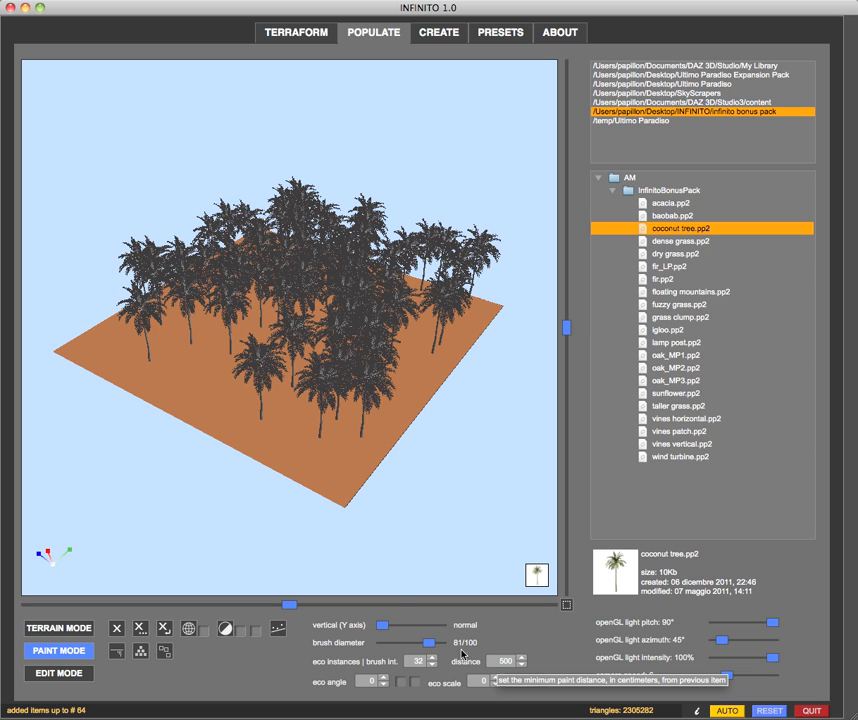
{"action": "left_click_drag", "start_coordinate": [136, 508], "coordinate": [171, 508]}
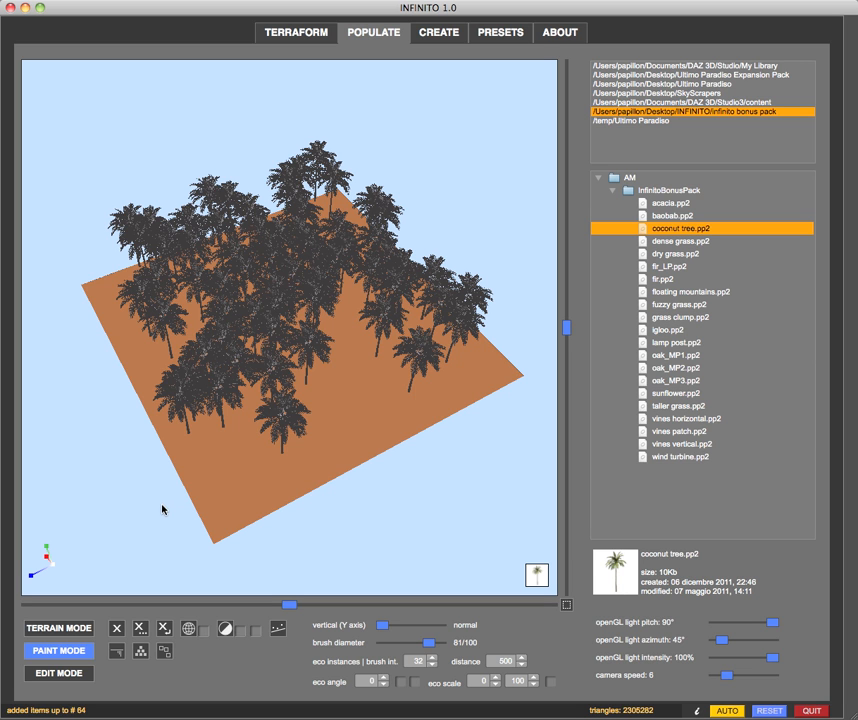
{"action": "left_click_drag", "start_coordinate": [165, 526], "coordinate": [205, 529]}
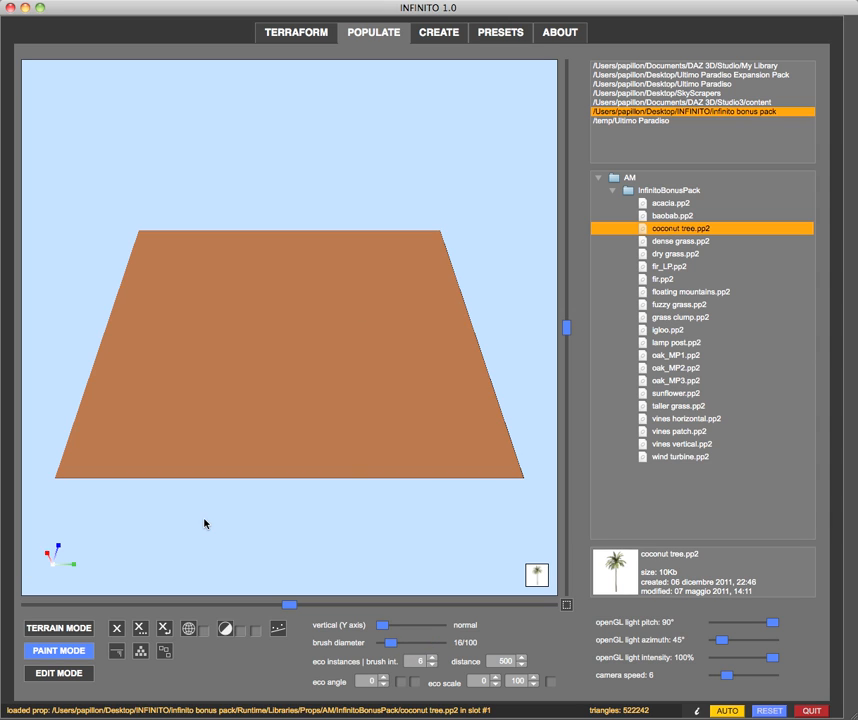
Set the eco angle to 180 and restrict the angle randomization to the Y axis
{"action": "left_click_drag", "start_coordinate": [185, 543], "coordinate": [205, 544]}
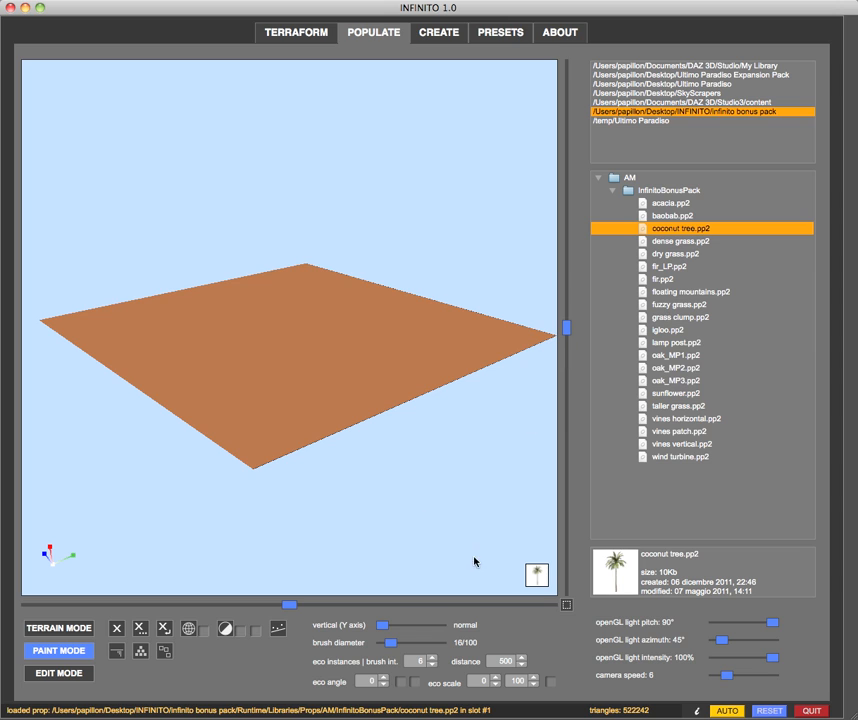
{"action": "left_click", "coordinate": [365, 681]}
{"action": "type", "text": "180"}
{"action": "key", "text": "Return"}
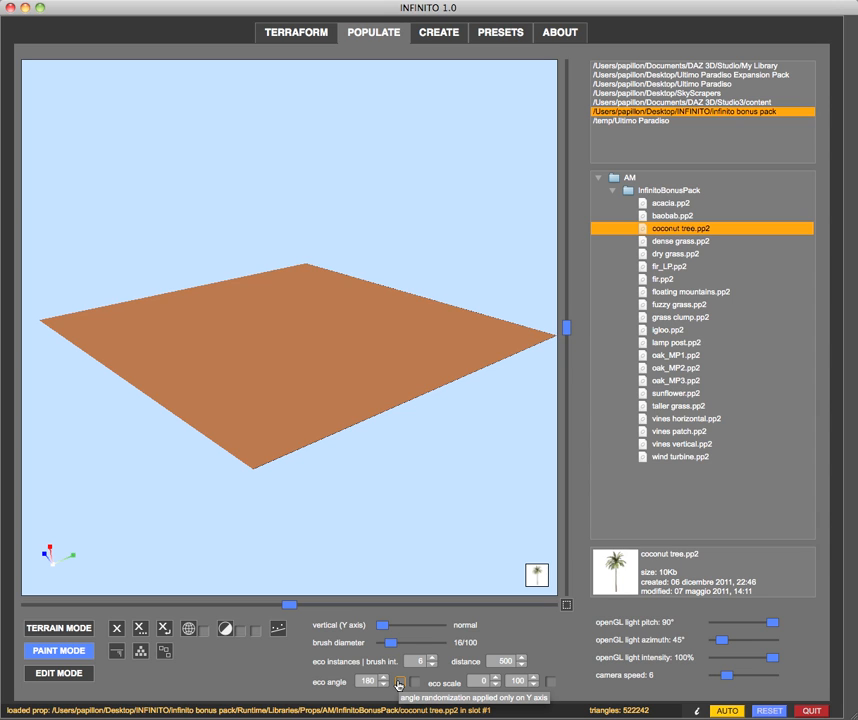
{"action": "left_click", "coordinate": [399, 682]}
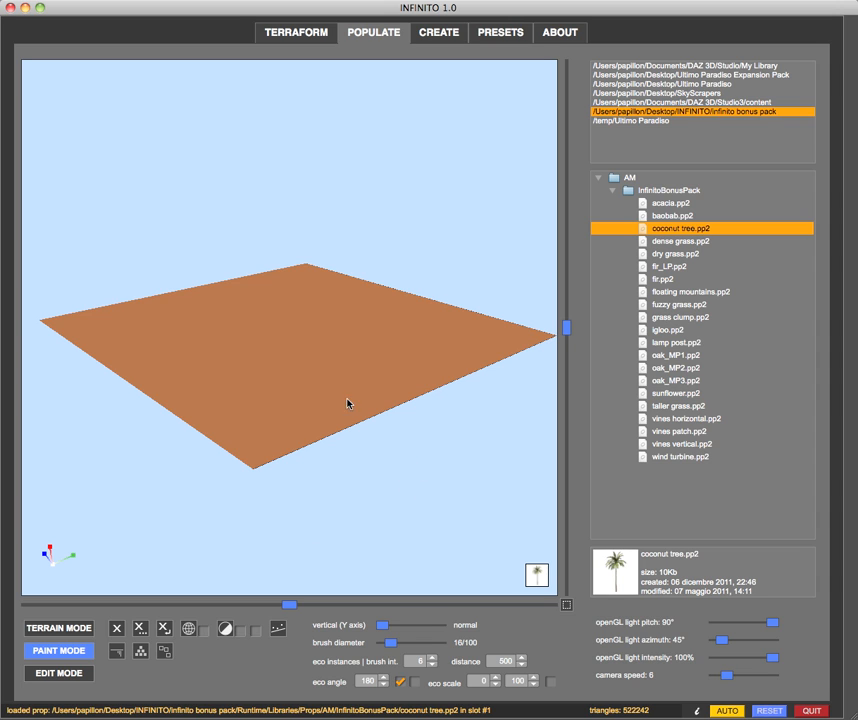
{"action": "scroll", "coordinate": [397, 456], "scroll_direction": "up", "scroll_amount": 3}
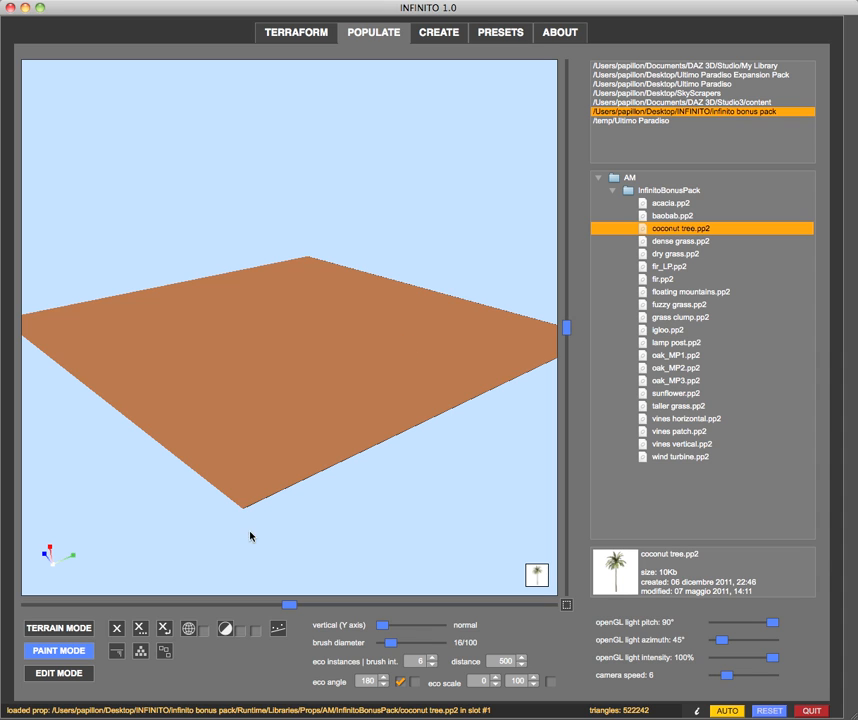
{"action": "scroll", "coordinate": [408, 549], "scroll_direction": "down", "scroll_amount": 2}
{"action": "scroll", "coordinate": [408, 549], "scroll_direction": "down", "scroll_amount": 1}
{"action": "scroll", "coordinate": [413, 522], "scroll_direction": "up", "scroll_amount": 1}
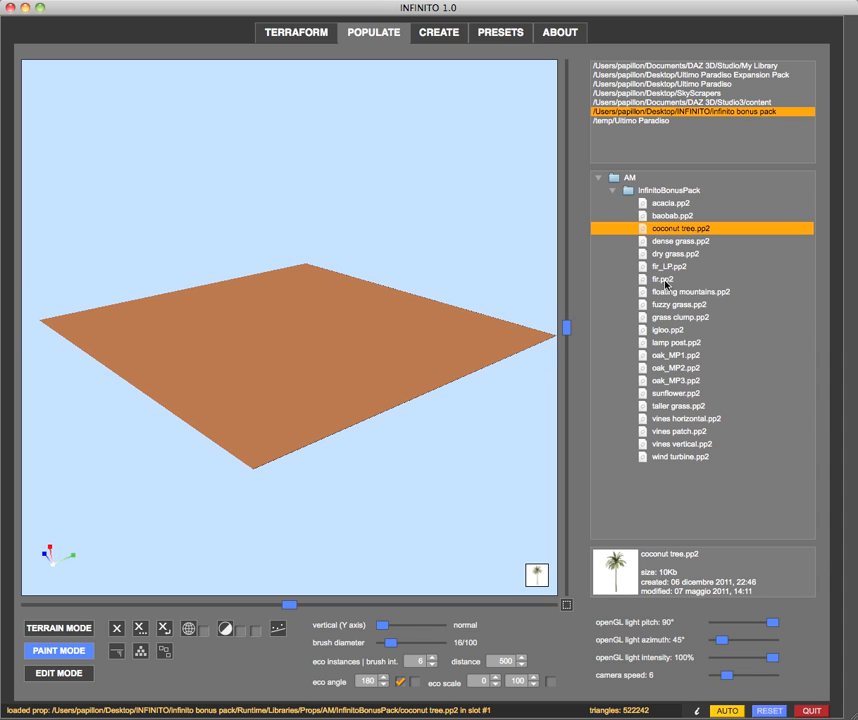
Load cube.pp2 from Ultimo Paradiso's vegetation folder and place one cube near the terrain's near-left edge
{"action": "left_click", "coordinate": [663, 84]}
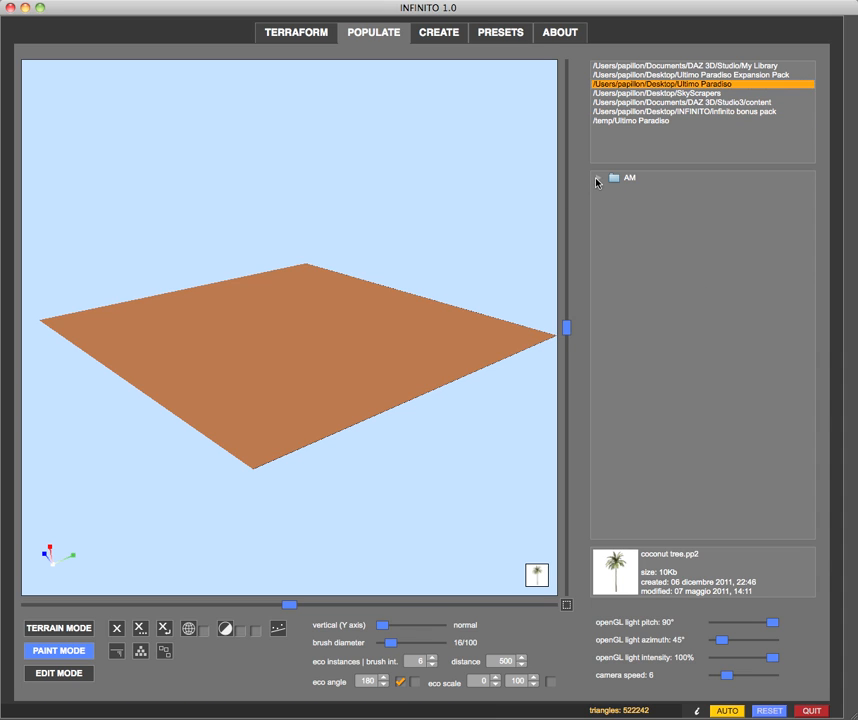
{"action": "left_click", "coordinate": [597, 178]}
{"action": "left_click", "coordinate": [612, 190]}
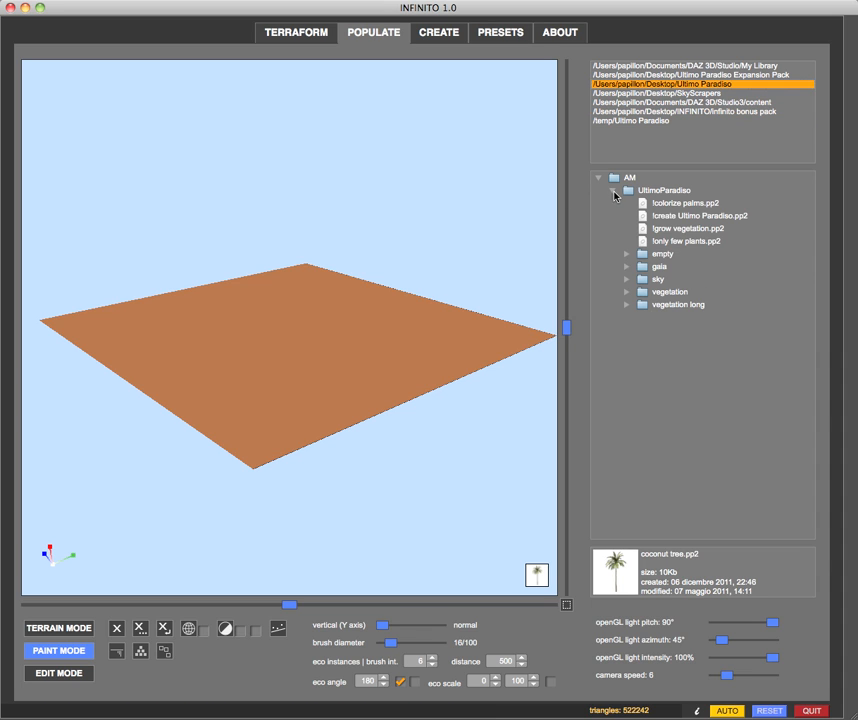
{"action": "left_click", "coordinate": [626, 291]}
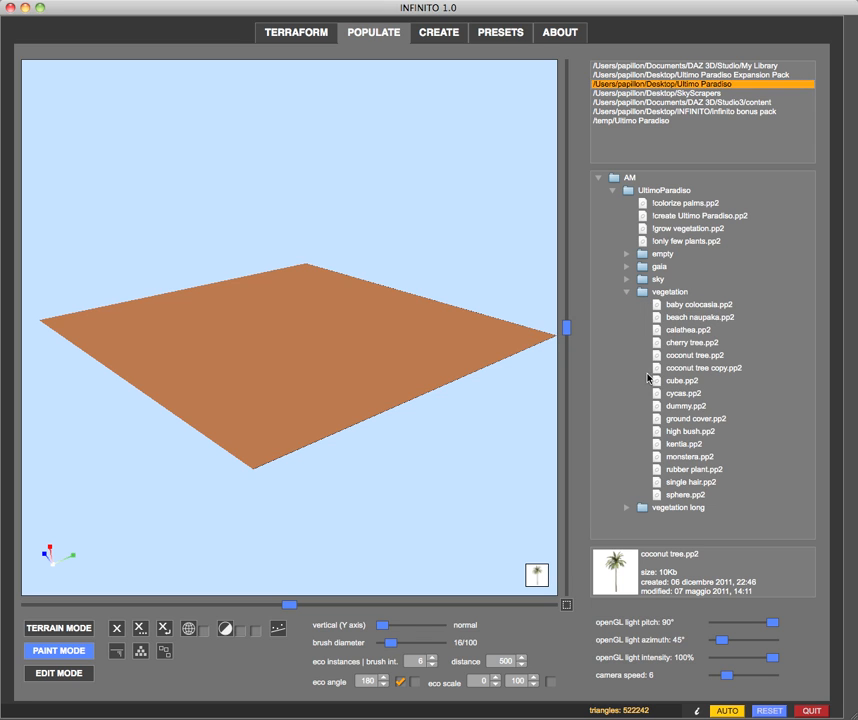
{"action": "left_click", "coordinate": [648, 380]}
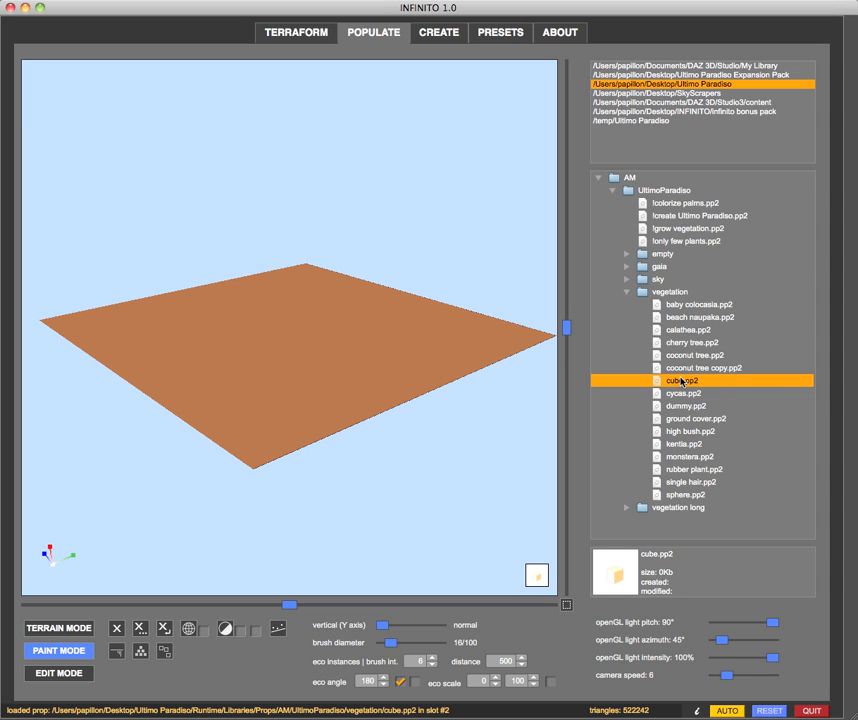
{"action": "left_click", "coordinate": [185, 357]}
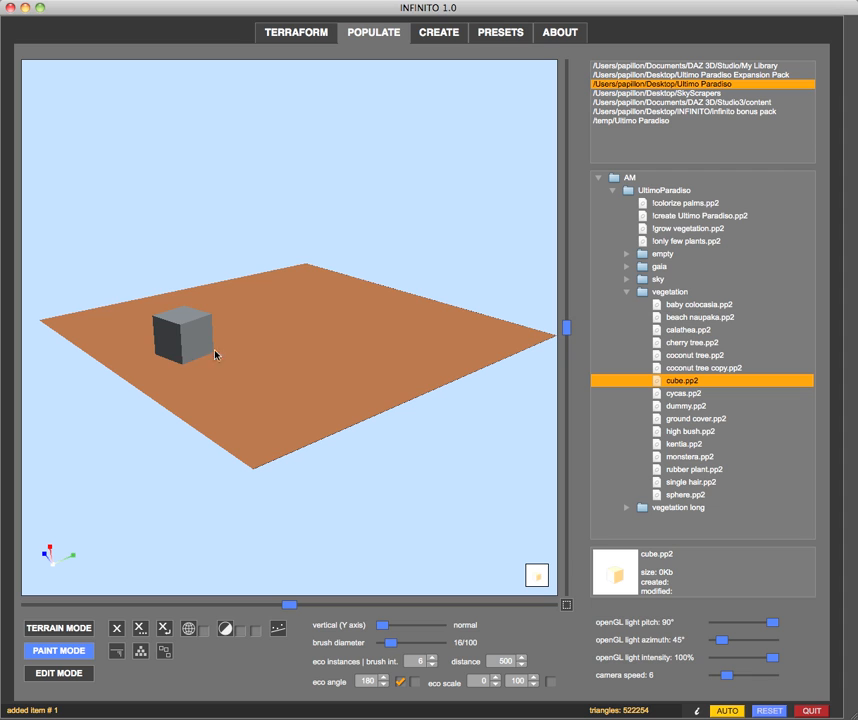
Place six more cubes in a row across the middle of the terrain, extending from the existing cube
{"action": "left_click", "coordinate": [236, 351]}
{"action": "left_click", "coordinate": [276, 348]}
{"action": "left_click", "coordinate": [314, 345]}
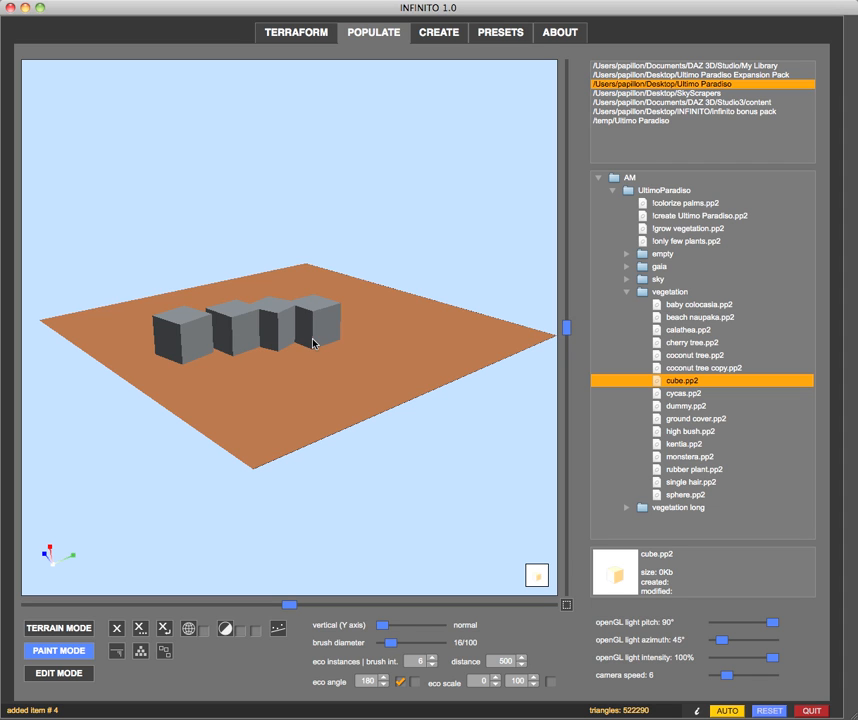
{"action": "left_click", "coordinate": [360, 339]}
{"action": "left_click", "coordinate": [409, 332]}
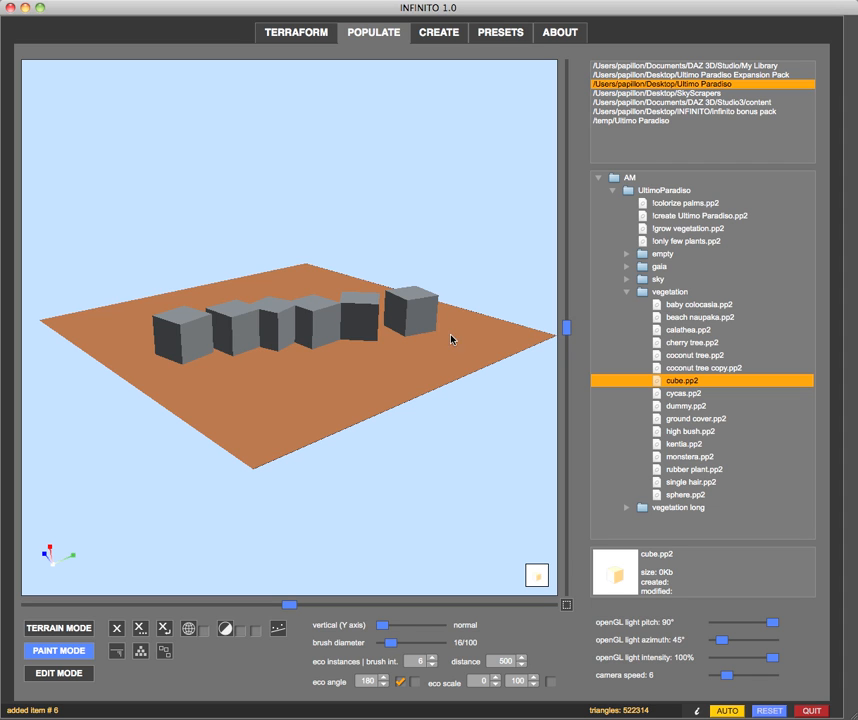
{"action": "left_click", "coordinate": [452, 339]}
Place nine more cubes in a second, winding row along the empty side of the terrain
{"action": "middle_click_drag", "start_coordinate": [138, 383], "coordinate": [227, 399]}
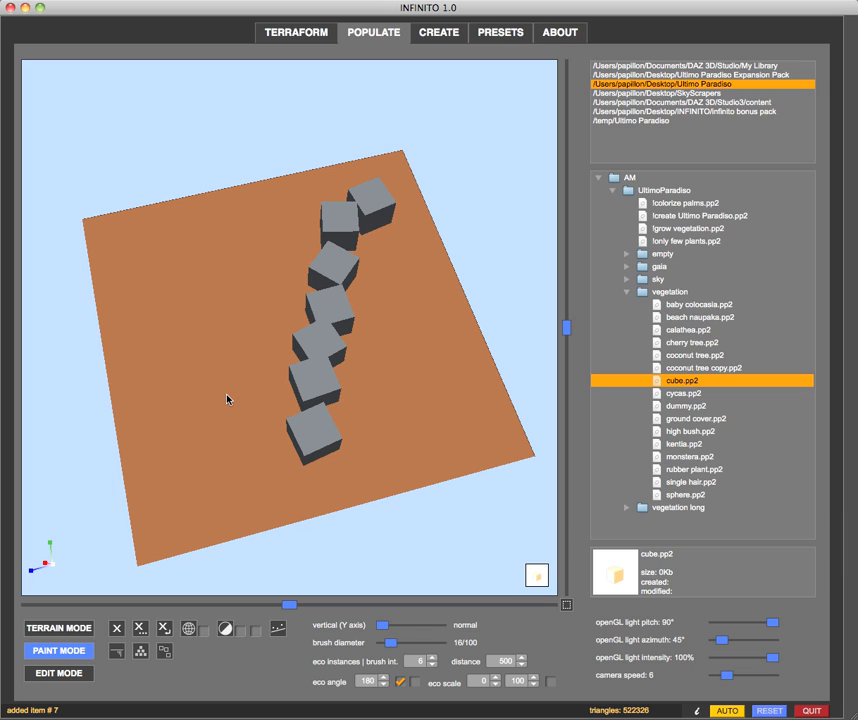
{"action": "left_click", "coordinate": [224, 245]}
{"action": "left_click", "coordinate": [267, 266]}
{"action": "left_click", "coordinate": [249, 286]}
{"action": "left_click", "coordinate": [228, 312]}
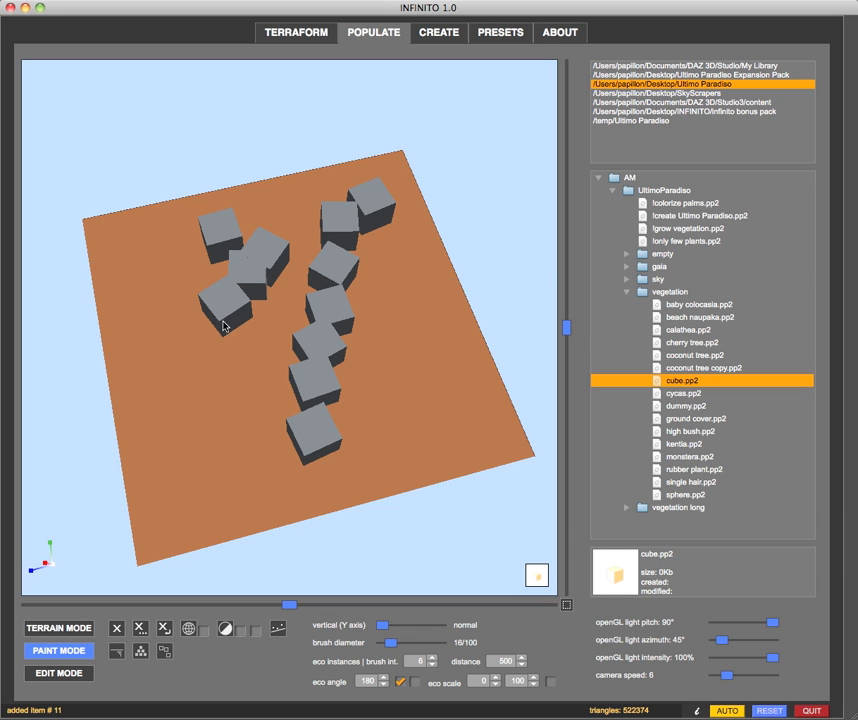
{"action": "left_click", "coordinate": [224, 342]}
{"action": "left_click", "coordinate": [190, 368]}
{"action": "left_click", "coordinate": [234, 422]}
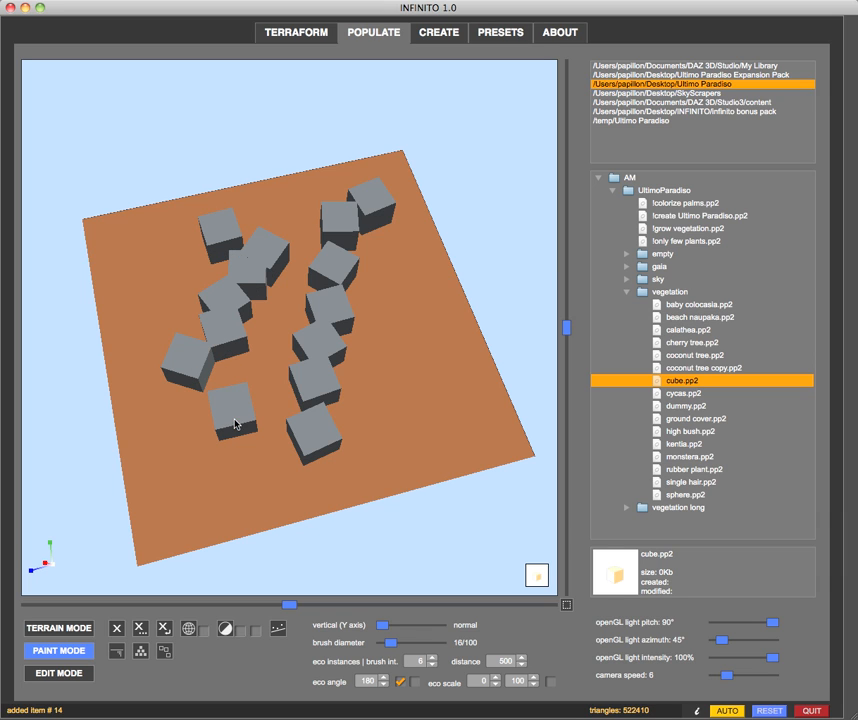
{"action": "left_click", "coordinate": [228, 488]}
{"action": "left_click", "coordinate": [265, 485]}
{"action": "left_click_drag", "start_coordinate": [288, 535], "coordinate": [262, 527]}
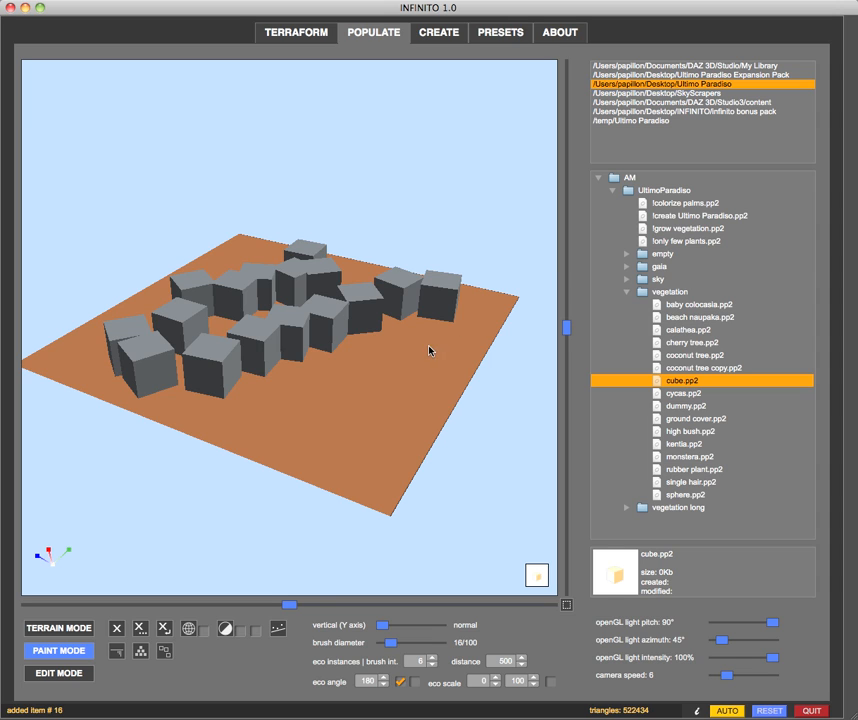
Set the eco angle to 15 and paint ten more cubes along the terrain's near edges
{"action": "left_click", "coordinate": [362, 681]}
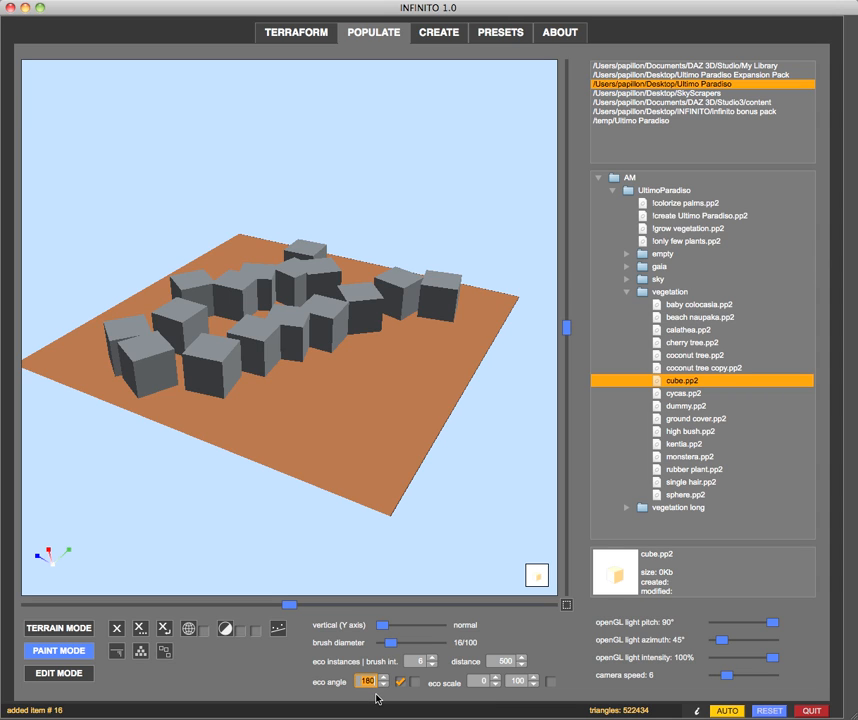
{"action": "type", "text": "15"}
{"action": "key", "text": "Return"}
{"action": "left_click", "coordinate": [415, 361]}
{"action": "left_click", "coordinate": [404, 373]}
{"action": "mouse_move", "coordinate": [393, 389]}
{"action": "left_mouse_down"}
{"action": "mouse_move", "coordinate": [360, 421]}
{"action": "mouse_move", "coordinate": [368, 443]}
{"action": "mouse_move", "coordinate": [329, 450]}
{"action": "mouse_move", "coordinate": [287, 440]}
{"action": "mouse_move", "coordinate": [277, 448]}
{"action": "left_mouse_up"}
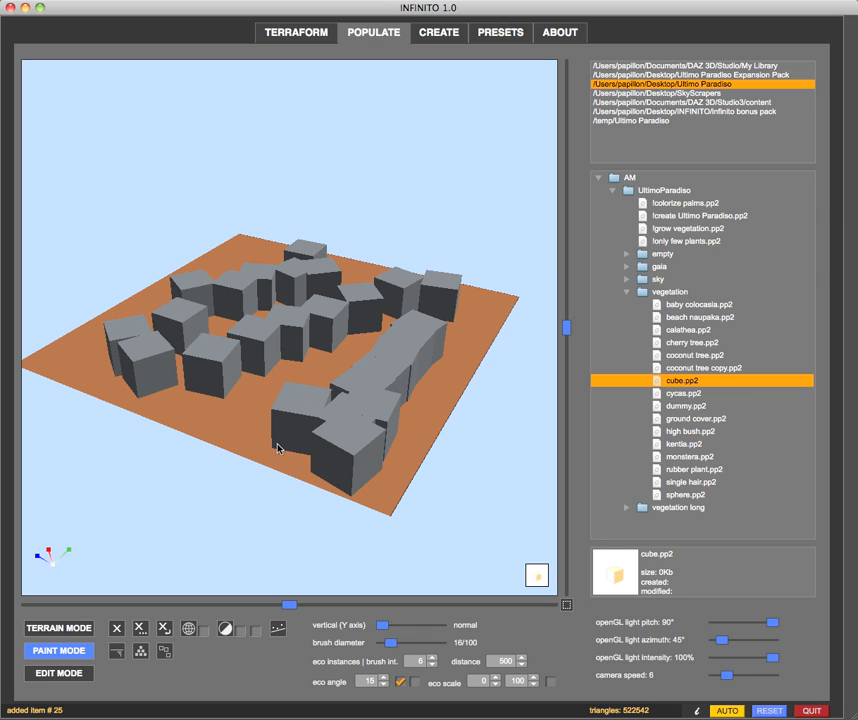
{"action": "left_click", "coordinate": [268, 428]}
{"action": "mouse_move", "coordinate": [444, 294]}
{"action": "right_mouse_down"}
{"action": "mouse_move", "coordinate": [413, 299]}
{"action": "mouse_move", "coordinate": [437, 297]}
{"action": "right_mouse_up"}
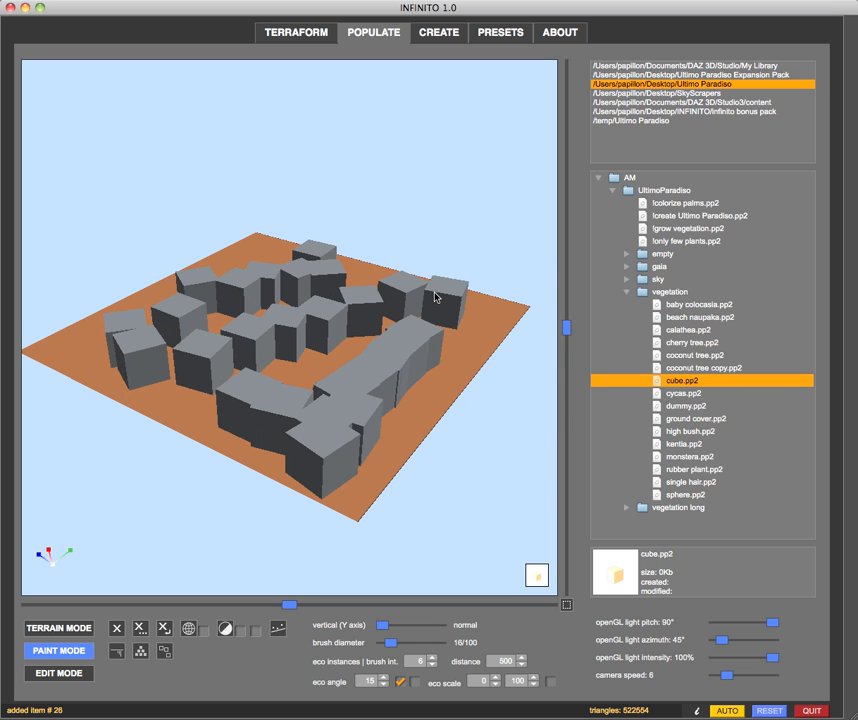
Delete all objects from the terrain and reload cube.pp2
{"action": "left_click", "coordinate": [139, 630]}
{"action": "key", "text": "Return"}
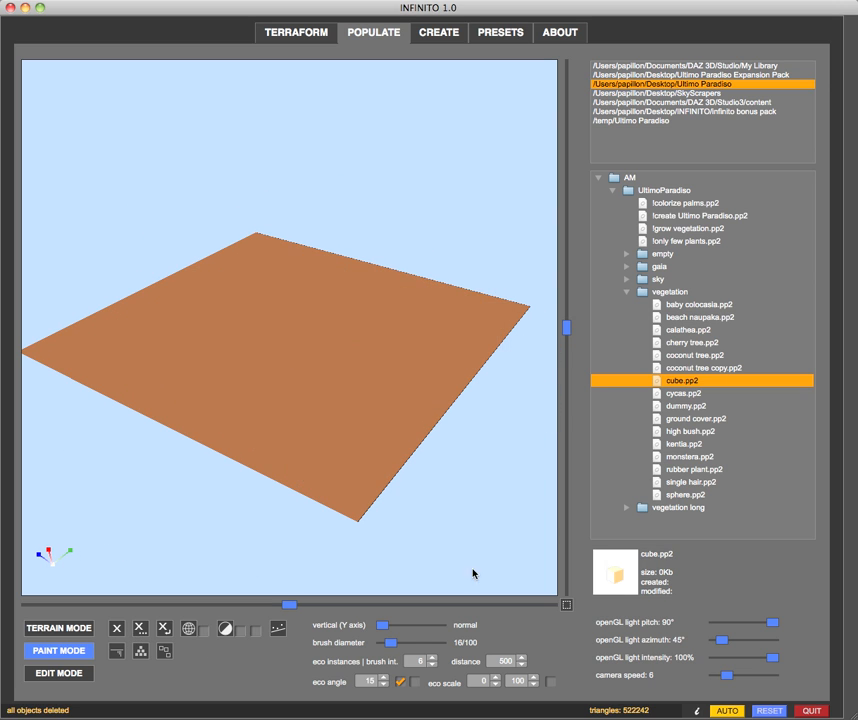
{"action": "double_click", "coordinate": [660, 381]}
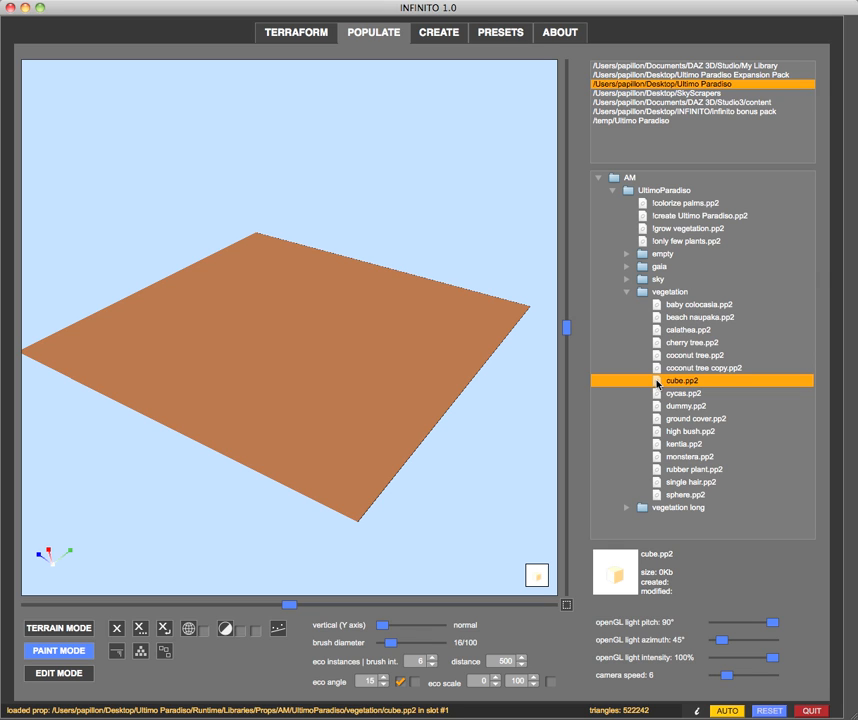
Turn off the Y-axis-only angle randomization and set the eco angle to 0
{"action": "left_click", "coordinate": [400, 681]}
{"action": "double_click", "coordinate": [373, 682]}
{"action": "type", "text": "0"}
{"action": "left_click", "coordinate": [345, 687]}
Set the minimum eco scale to 40
{"action": "left_click", "coordinate": [474, 683]}
{"action": "type", "text": "40"}
{"action": "key", "text": "Return"}
Scatter 13 randomly scaled cubes one by one across the whole terrain
{"action": "left_click", "coordinate": [417, 322]}
{"action": "left_click", "coordinate": [365, 320]}
{"action": "left_click", "coordinate": [372, 334]}
{"action": "left_click", "coordinate": [383, 362]}
{"action": "left_click", "coordinate": [322, 378]}
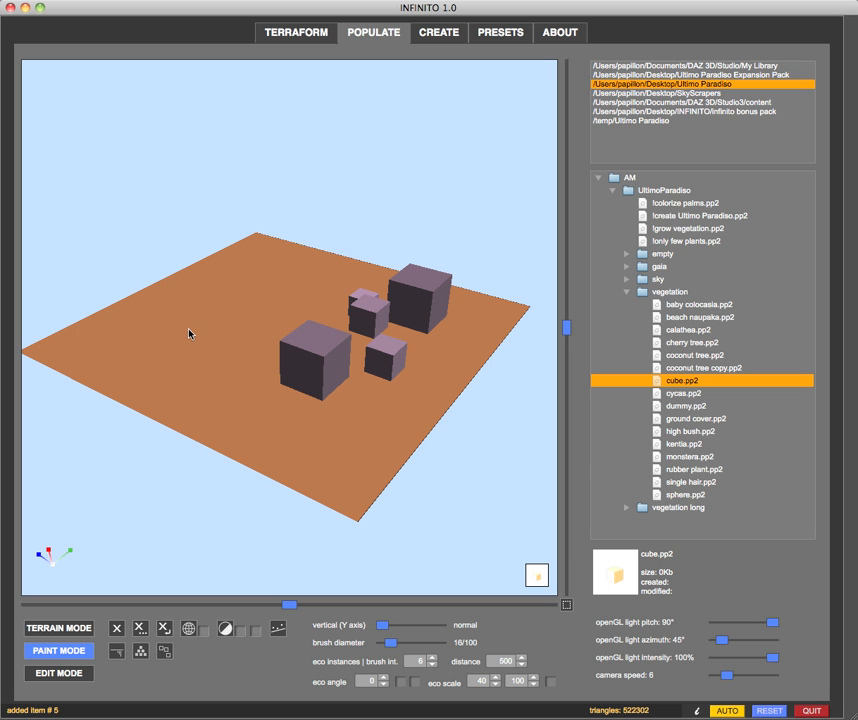
{"action": "left_click", "coordinate": [189, 333]}
{"action": "left_click", "coordinate": [199, 376]}
{"action": "left_click", "coordinate": [240, 413]}
{"action": "left_click", "coordinate": [249, 324]}
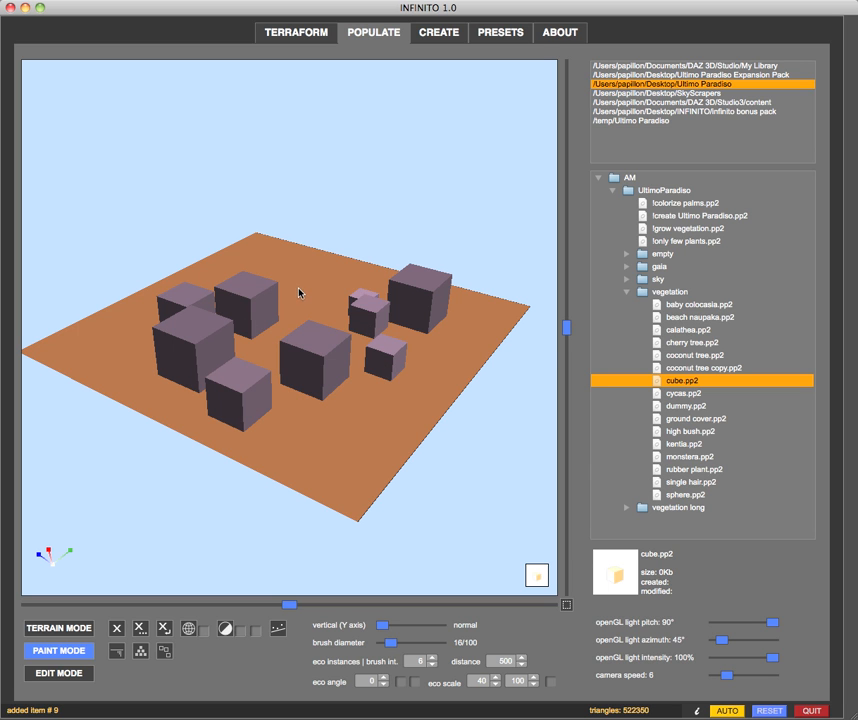
{"action": "left_click", "coordinate": [299, 293]}
{"action": "middle_click_drag", "start_coordinate": [368, 465], "coordinate": [440, 406]}
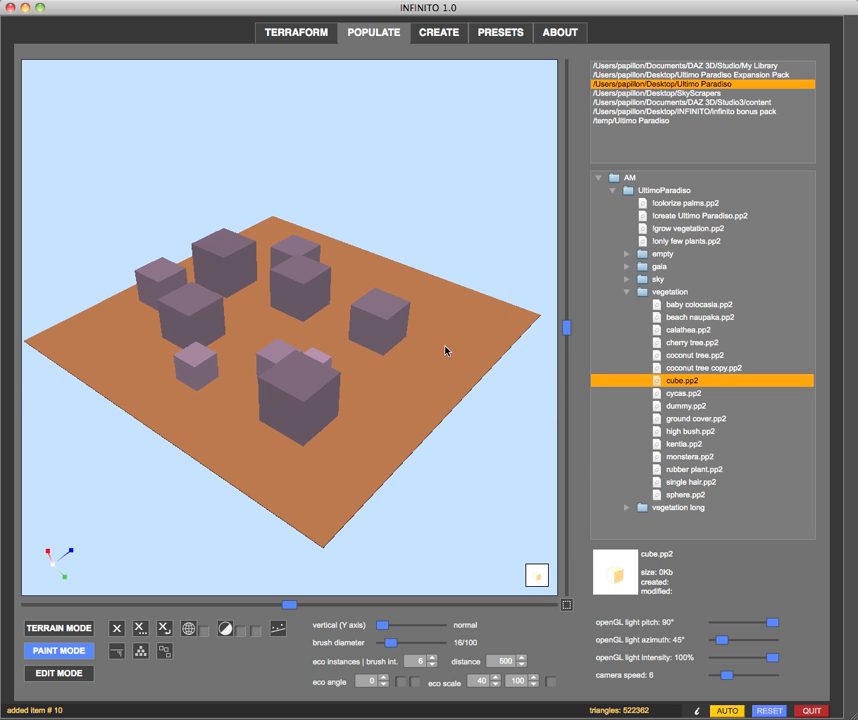
{"action": "left_click", "coordinate": [445, 350]}
{"action": "left_click", "coordinate": [406, 398]}
{"action": "left_click", "coordinate": [339, 460]}
{"action": "mouse_move", "coordinate": [186, 595]}
{"action": "middle_mouse_down"}
{"action": "mouse_move", "coordinate": [218, 538]}
{"action": "mouse_move", "coordinate": [197, 540]}
{"action": "mouse_move", "coordinate": [193, 590]}
{"action": "middle_mouse_up"}
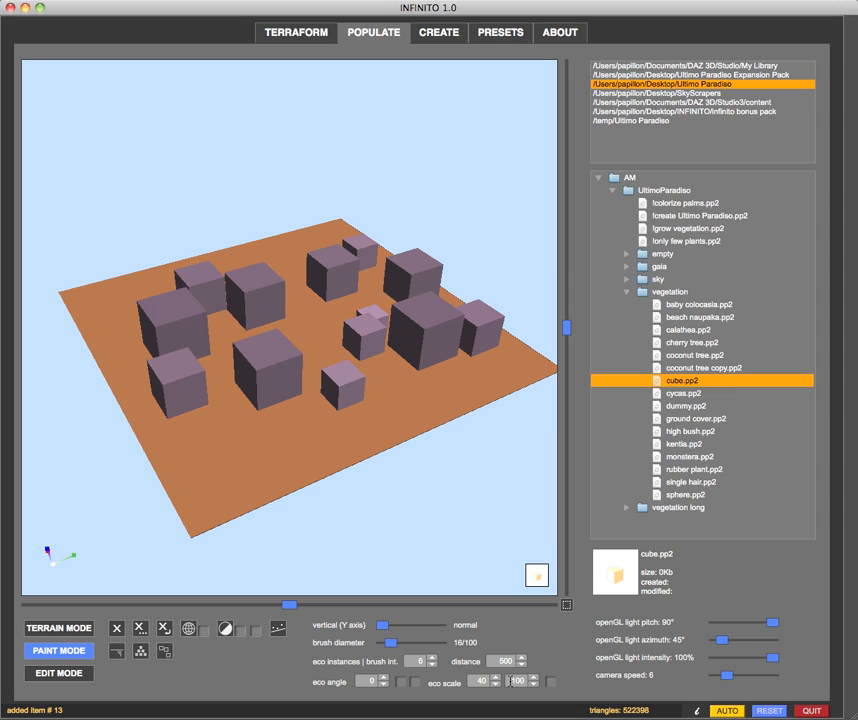
Set the maximum eco scale to 400
{"action": "left_click", "coordinate": [510, 681]}
{"action": "left_click_drag", "start_coordinate": [510, 681], "coordinate": [516, 681]}
{"action": "type", "text": "4"}
{"action": "key", "text": "Return"}
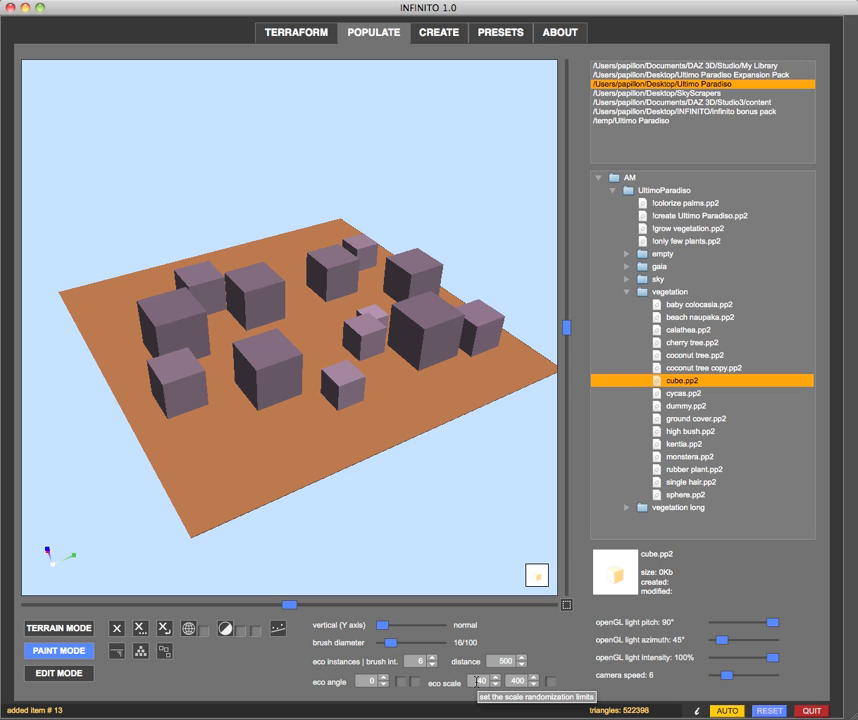
Add four more randomly scaled cubes to the terrain, using the enlarged eco scale range
{"action": "scroll", "coordinate": [250, 460], "scroll_direction": "down", "scroll_amount": 2}
{"action": "left_click", "coordinate": [263, 432]}
{"action": "mouse_move", "coordinate": [124, 408]}
{"action": "middle_mouse_down"}
{"action": "mouse_move", "coordinate": [138, 437]}
{"action": "mouse_move", "coordinate": [188, 435]}
{"action": "middle_mouse_up"}
{"action": "left_click", "coordinate": [252, 438]}
{"action": "mouse_move", "coordinate": [252, 438]}
{"action": "middle_mouse_down"}
{"action": "mouse_move", "coordinate": [157, 435]}
{"action": "mouse_move", "coordinate": [211, 433]}
{"action": "middle_mouse_up"}
{"action": "left_click", "coordinate": [268, 391]}
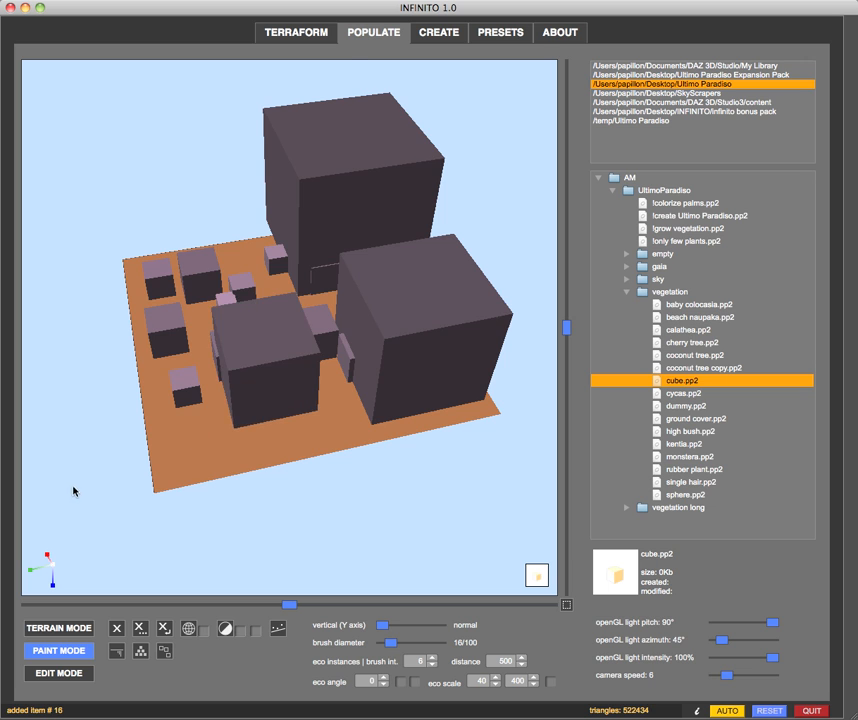
{"action": "middle_click_drag", "start_coordinate": [73, 491], "coordinate": [211, 500]}
{"action": "left_click", "coordinate": [226, 437]}
{"action": "middle_click_drag", "start_coordinate": [84, 533], "coordinate": [188, 511]}
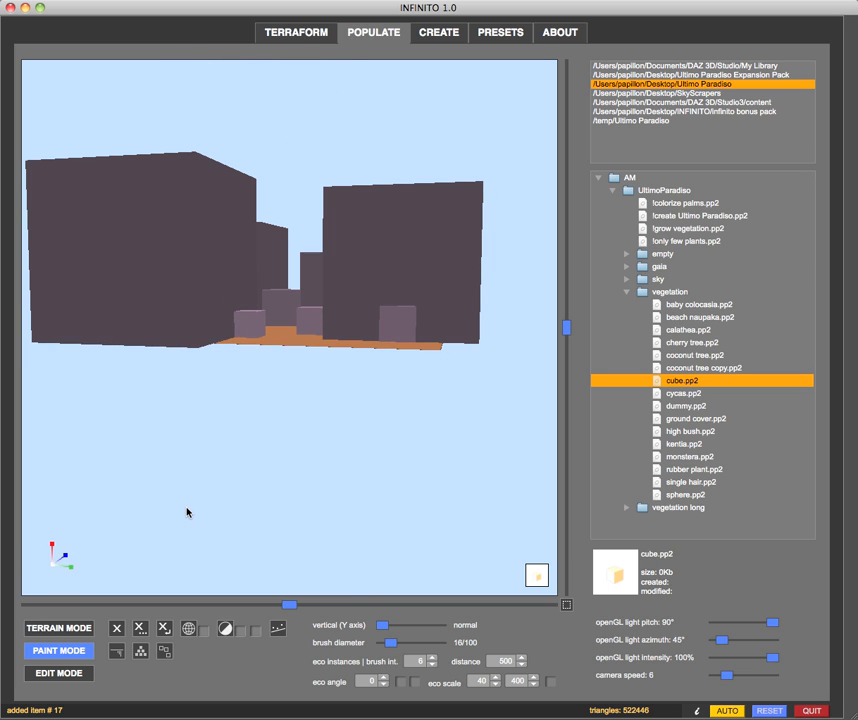
{"action": "middle_click_drag", "start_coordinate": [317, 538], "coordinate": [162, 601]}
Clear every object off the terrain and load cube.pp2 again
{"action": "left_click", "coordinate": [135, 629]}
{"action": "key", "text": "Return"}
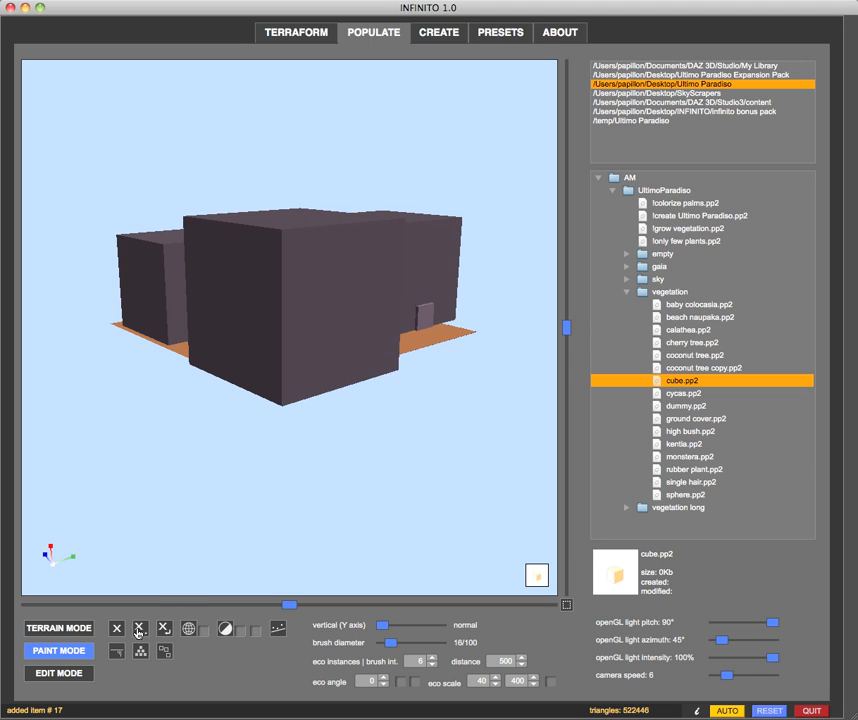
{"action": "double_click", "coordinate": [676, 381]}
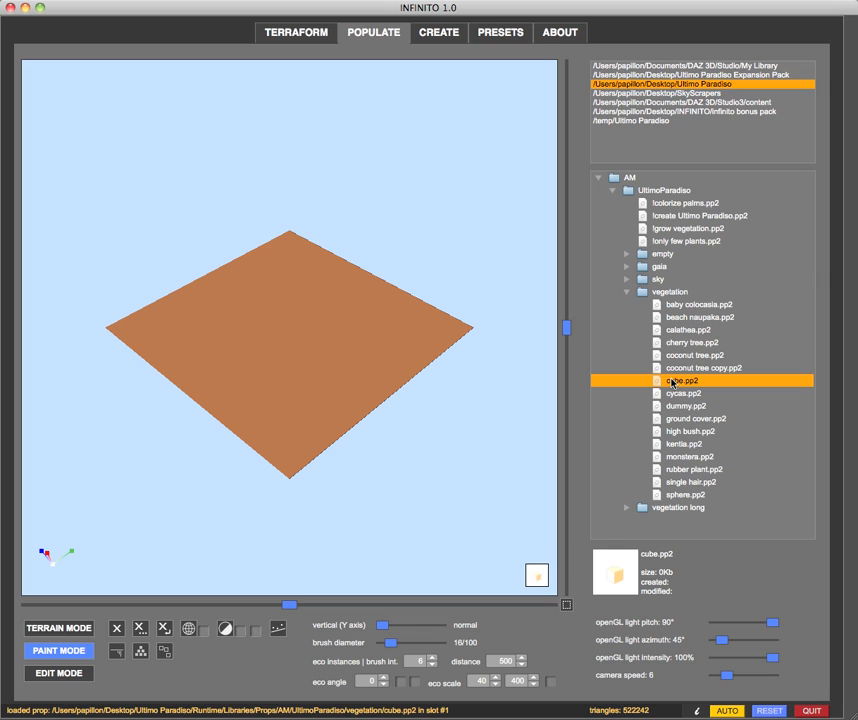
Set the eco angle to 180, leaving the Y-axis-only restriction off
{"action": "left_click", "coordinate": [362, 681]}
{"action": "type", "text": "18"}
{"action": "left_click", "coordinate": [400, 684]}
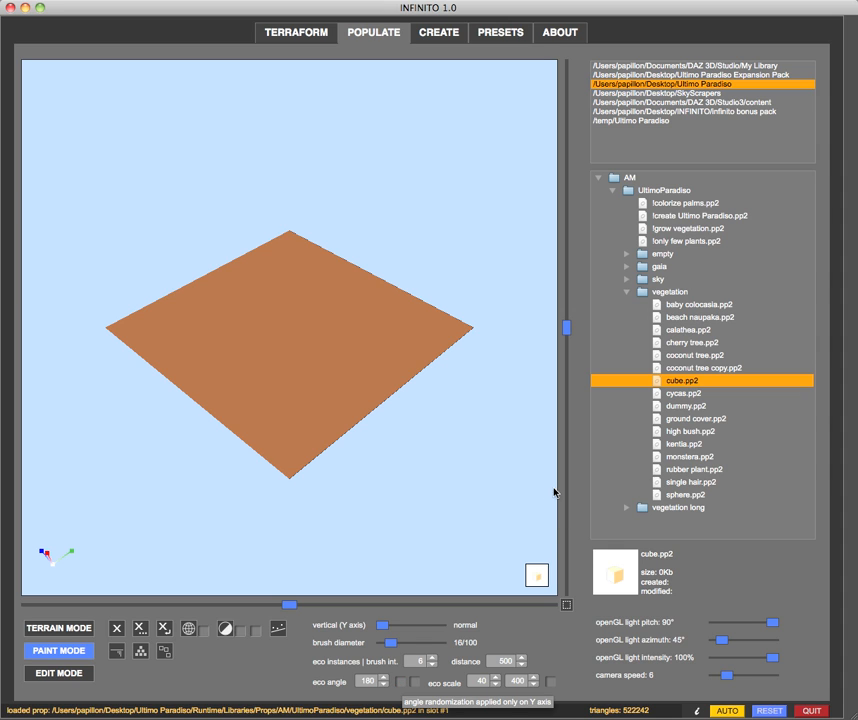
Place three randomly rotated and scaled cubes on the terrain
{"action": "scroll", "coordinate": [529, 502], "scroll_direction": "up", "scroll_amount": 2}
{"action": "left_click", "coordinate": [421, 334]}
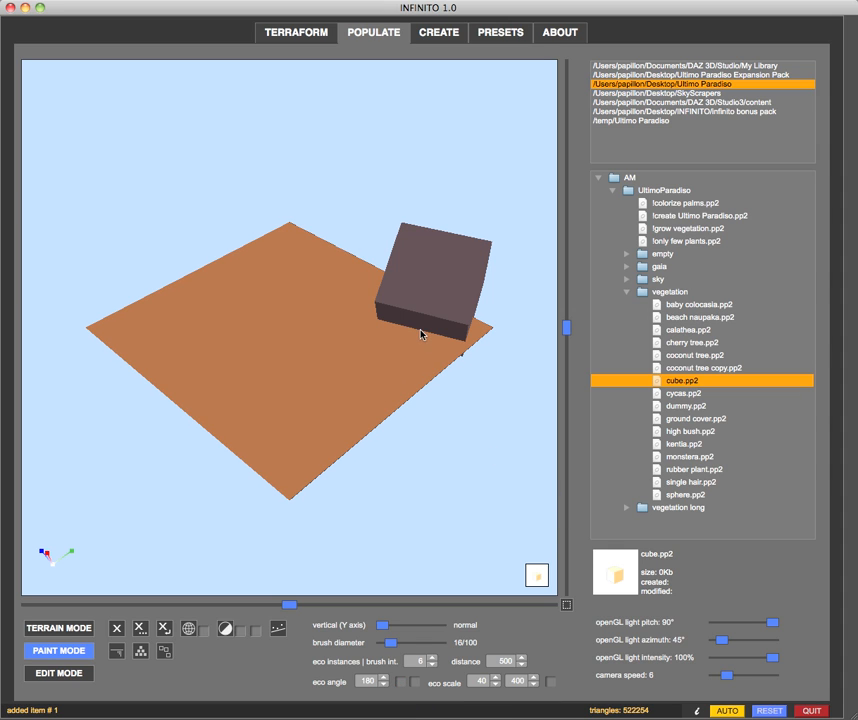
{"action": "left_click", "coordinate": [293, 312]}
{"action": "left_click", "coordinate": [337, 373]}
{"action": "left_click_drag", "start_coordinate": [229, 510], "coordinate": [225, 510]}
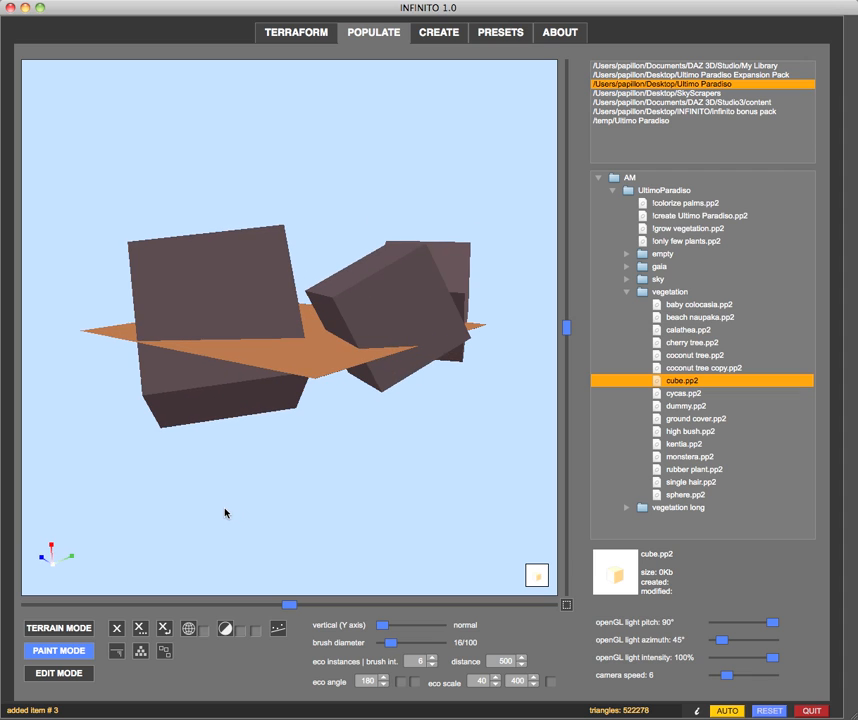
Set the maximum eco scale to 100
{"action": "double_click", "coordinate": [510, 681]}
{"action": "type", "text": "10"}
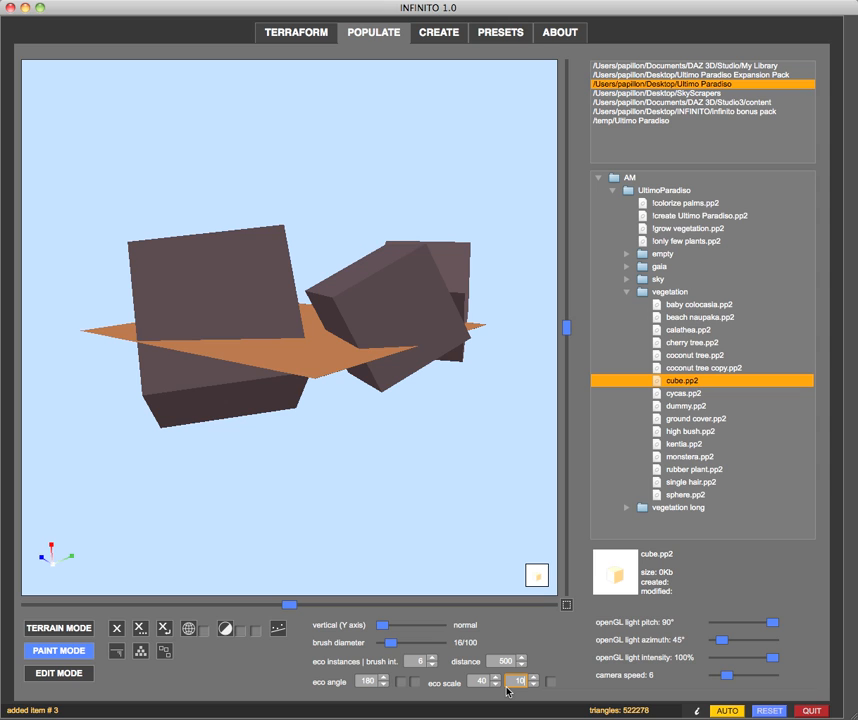
{"action": "key", "text": "Return"}
Delete all objects from the terrain and reload cube.pp2
{"action": "left_click", "coordinate": [139, 632]}
{"action": "left_click", "coordinate": [396, 369]}
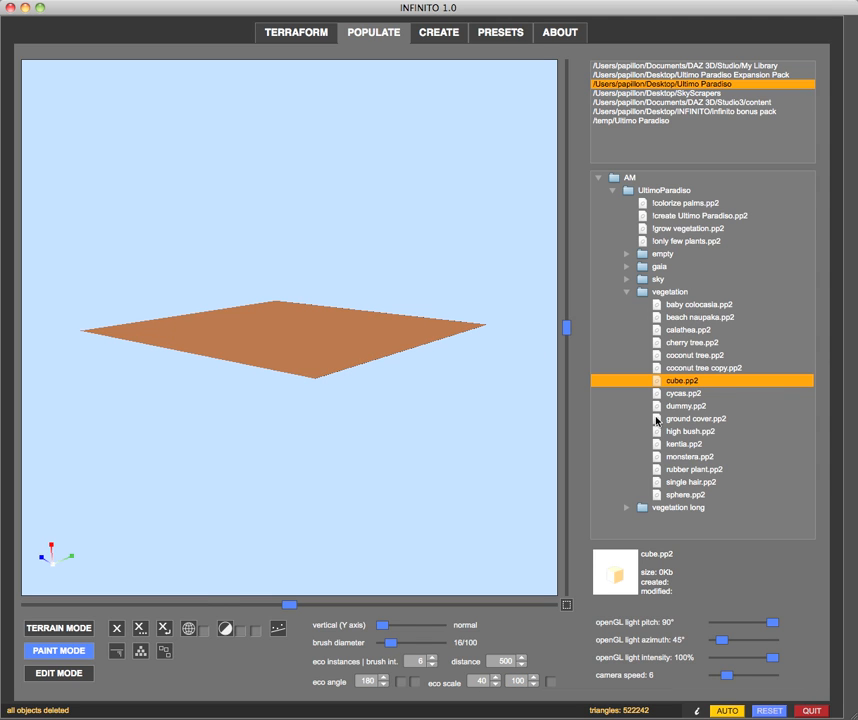
{"action": "double_click", "coordinate": [654, 379]}
Paint 11 randomly rotated and scaled cubes in a cluster from the terrain's edge towards its center
{"action": "key", "text": "space"}
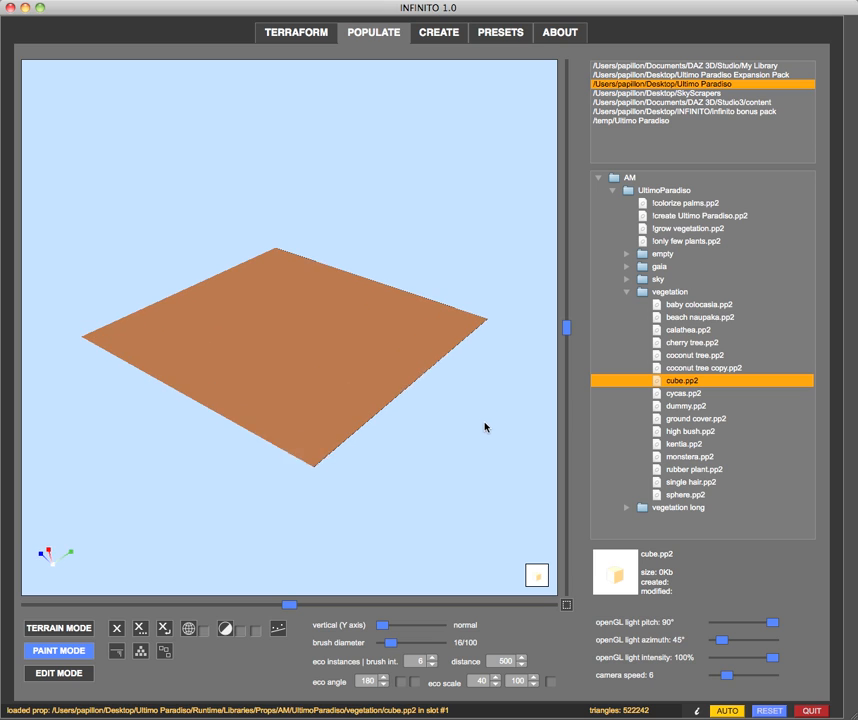
{"action": "left_click", "coordinate": [407, 336]}
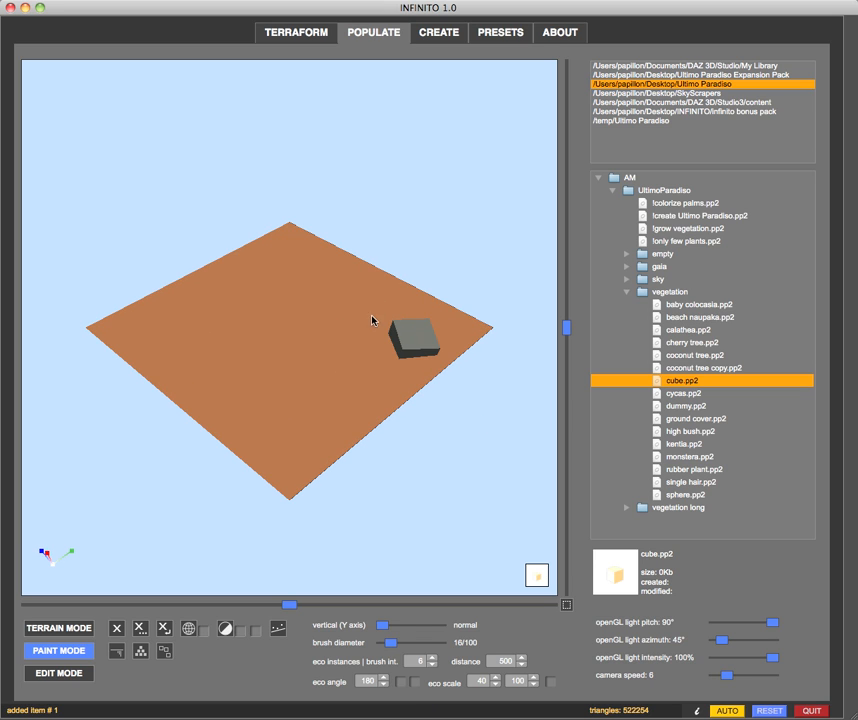
{"action": "left_click", "coordinate": [366, 315]}
{"action": "left_click", "coordinate": [326, 316]}
{"action": "left_click", "coordinate": [375, 300]}
{"action": "left_click", "coordinate": [366, 370]}
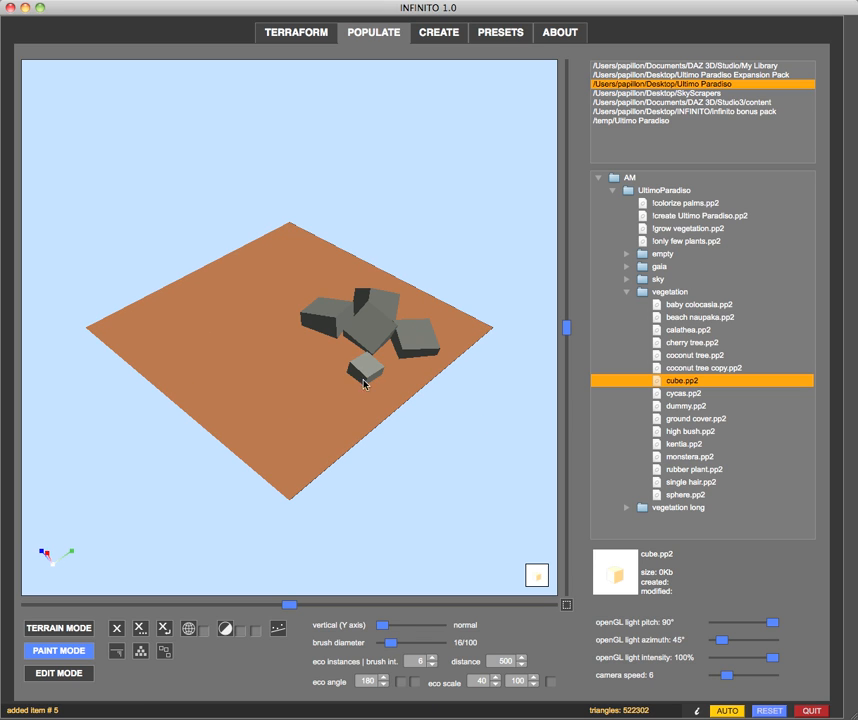
{"action": "left_click", "coordinate": [350, 382]}
{"action": "left_click", "coordinate": [334, 357]}
{"action": "left_click", "coordinate": [284, 365]}
{"action": "left_click", "coordinate": [300, 388]}
{"action": "left_click", "coordinate": [272, 335]}
Add nine more cubes around the cluster, filling the gaps towards the terrain's edges
{"action": "right_click_drag", "start_coordinate": [288, 400], "coordinate": [313, 464]}
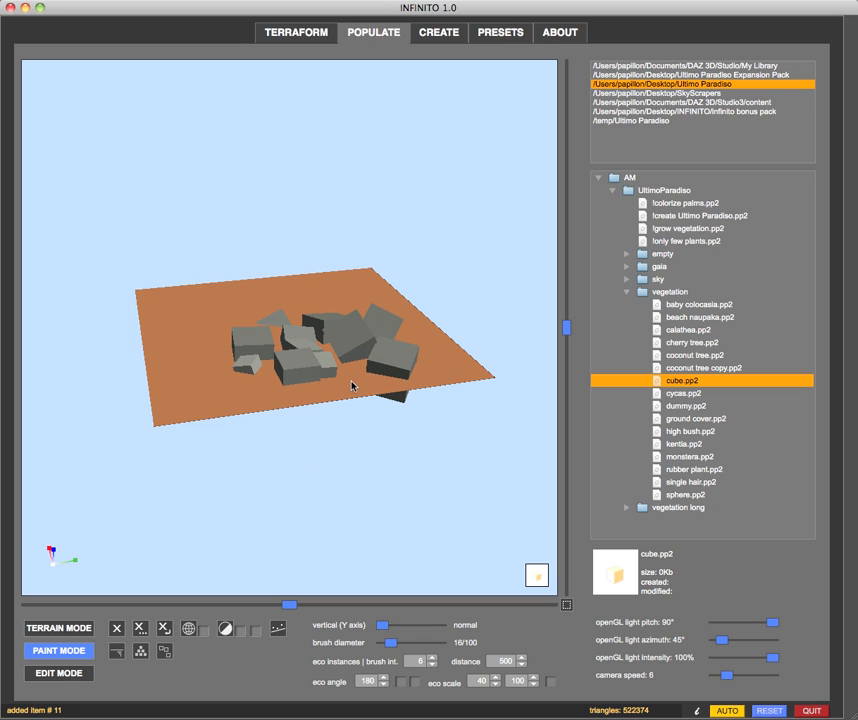
{"action": "left_click", "coordinate": [345, 386]}
{"action": "left_click", "coordinate": [292, 394]}
{"action": "left_click", "coordinate": [262, 394]}
{"action": "left_click", "coordinate": [245, 393]}
{"action": "mouse_move", "coordinate": [272, 437]}
{"action": "right_mouse_down"}
{"action": "mouse_move", "coordinate": [297, 465]}
{"action": "mouse_move", "coordinate": [340, 430]}
{"action": "right_mouse_up"}
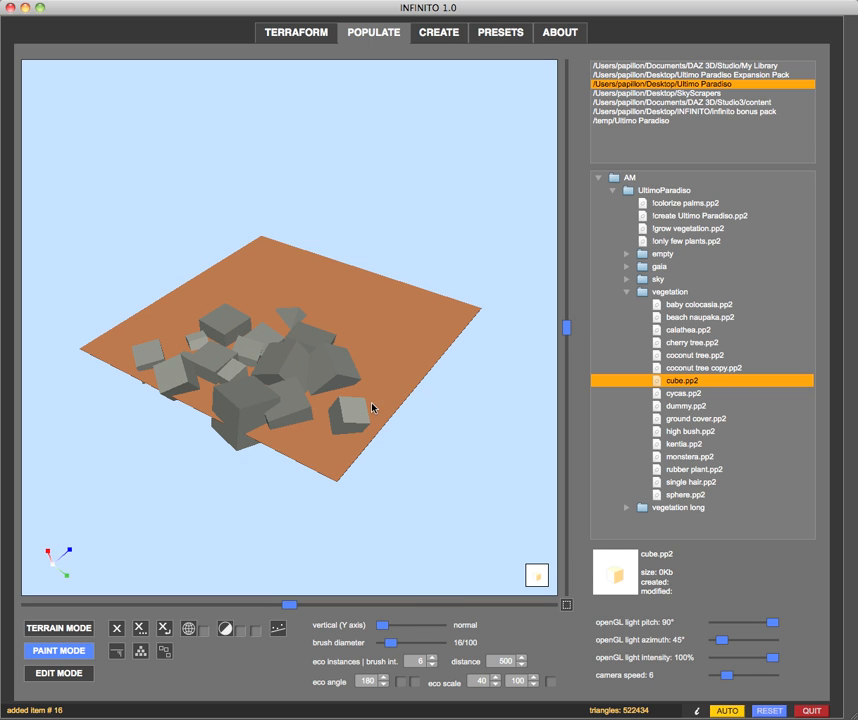
{"action": "left_click", "coordinate": [384, 368]}
{"action": "left_click", "coordinate": [364, 349]}
Place seven more cubes along the open side of the cube pile to widen it
{"action": "right_click_drag", "start_coordinate": [338, 334], "coordinate": [337, 306]}
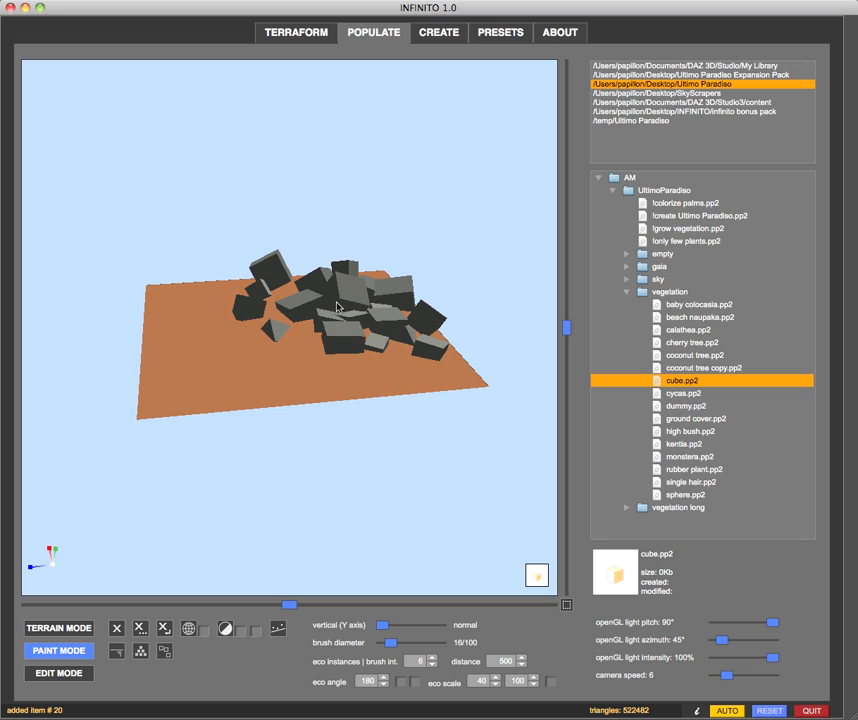
{"action": "left_click", "coordinate": [240, 331]}
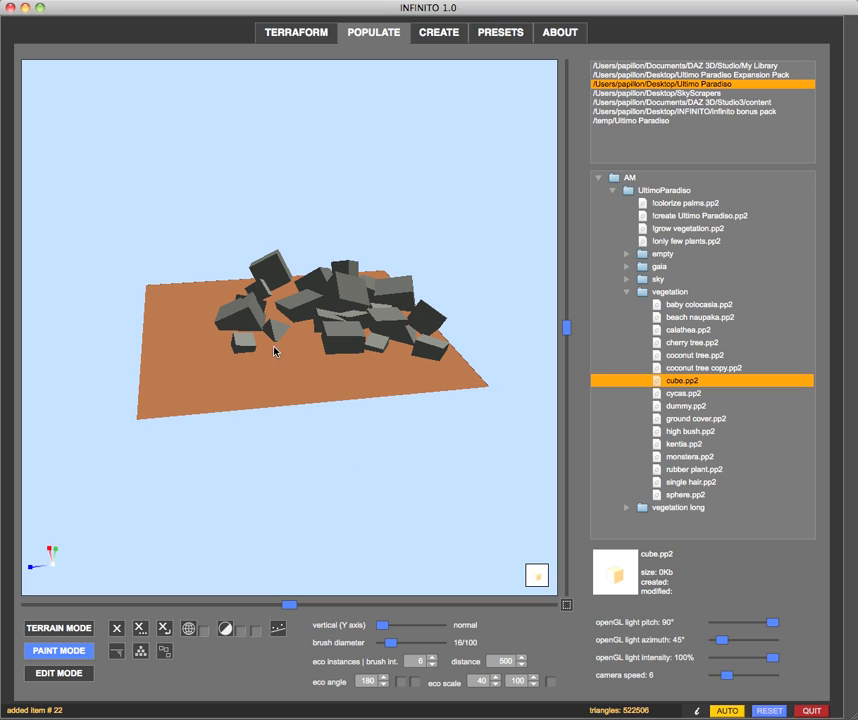
{"action": "left_click", "coordinate": [290, 347]}
{"action": "left_click", "coordinate": [320, 366]}
{"action": "left_click", "coordinate": [364, 370]}
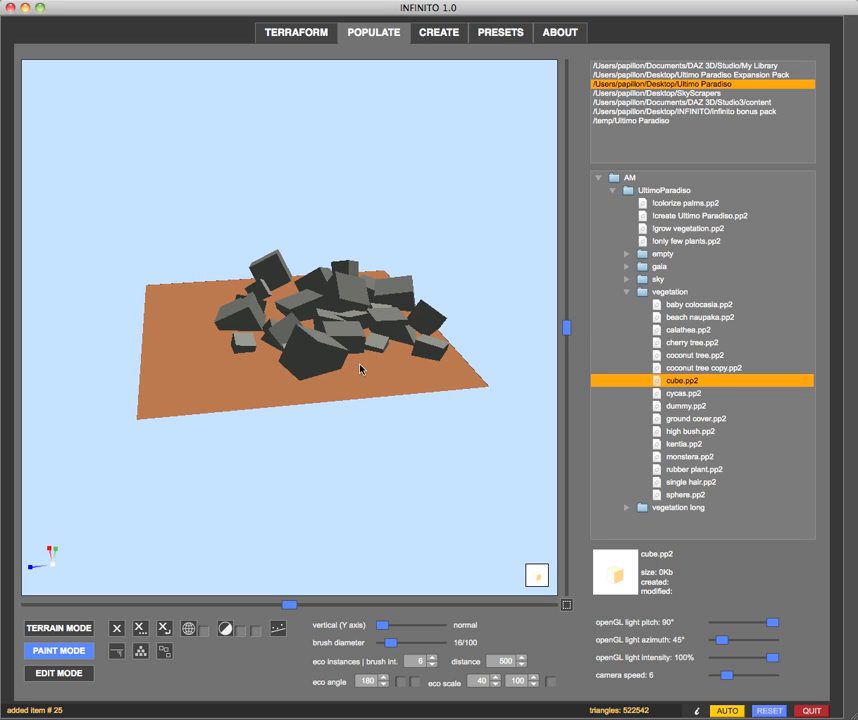
{"action": "left_click", "coordinate": [381, 371]}
{"action": "left_click", "coordinate": [437, 371]}
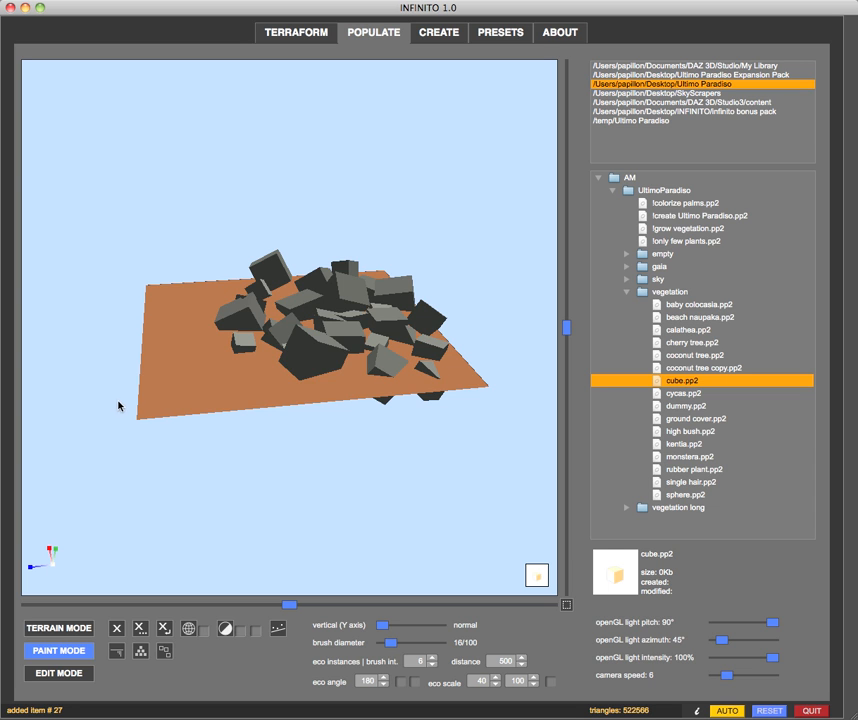
{"action": "mouse_move", "coordinate": [122, 381]}
{"action": "left_mouse_down"}
{"action": "mouse_move", "coordinate": [258, 409]}
{"action": "mouse_move", "coordinate": [315, 393]}
{"action": "left_mouse_up"}
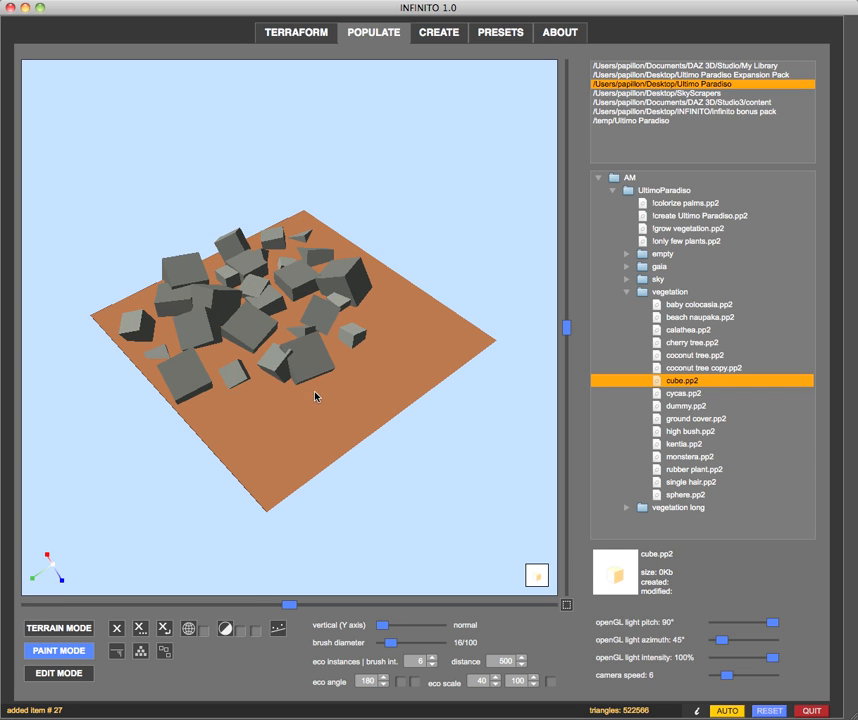
Paint six more randomly rotated and scaled cubes around the existing pile, filling gaps and extending it to the terrain's edge
{"action": "left_click", "coordinate": [240, 403]}
{"action": "left_click", "coordinate": [227, 368]}
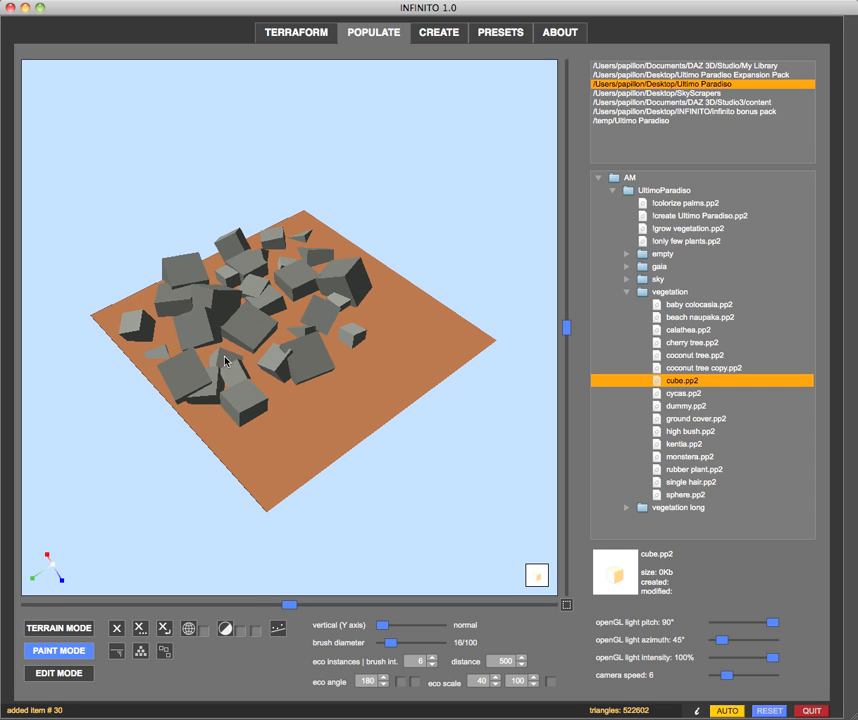
{"action": "mouse_move", "coordinate": [377, 442]}
{"action": "left_mouse_down"}
{"action": "mouse_move", "coordinate": [322, 504]}
{"action": "mouse_move", "coordinate": [314, 370]}
{"action": "left_mouse_up"}
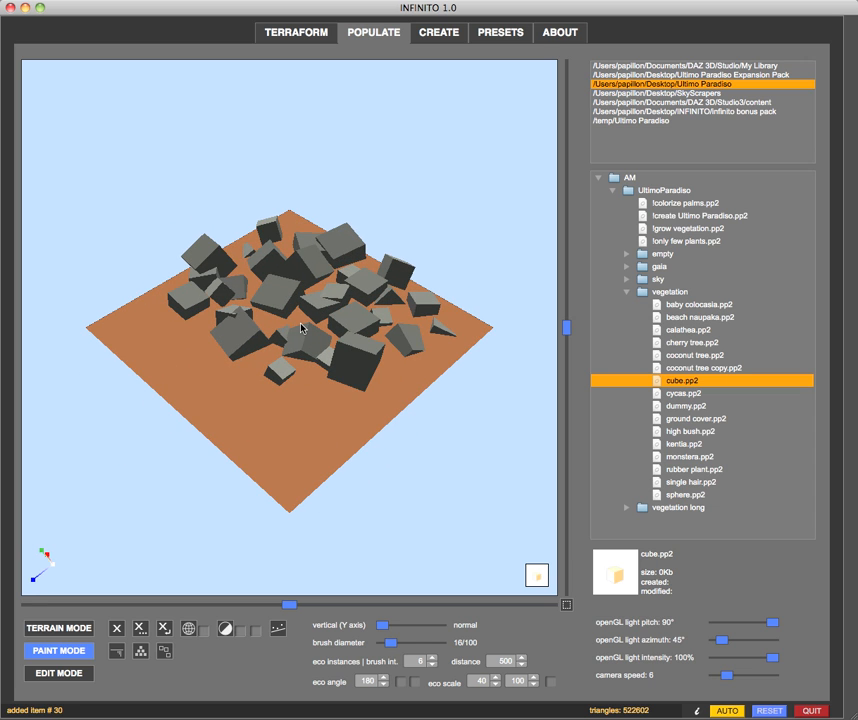
{"action": "left_click", "coordinate": [262, 325]}
{"action": "left_click", "coordinate": [398, 381]}
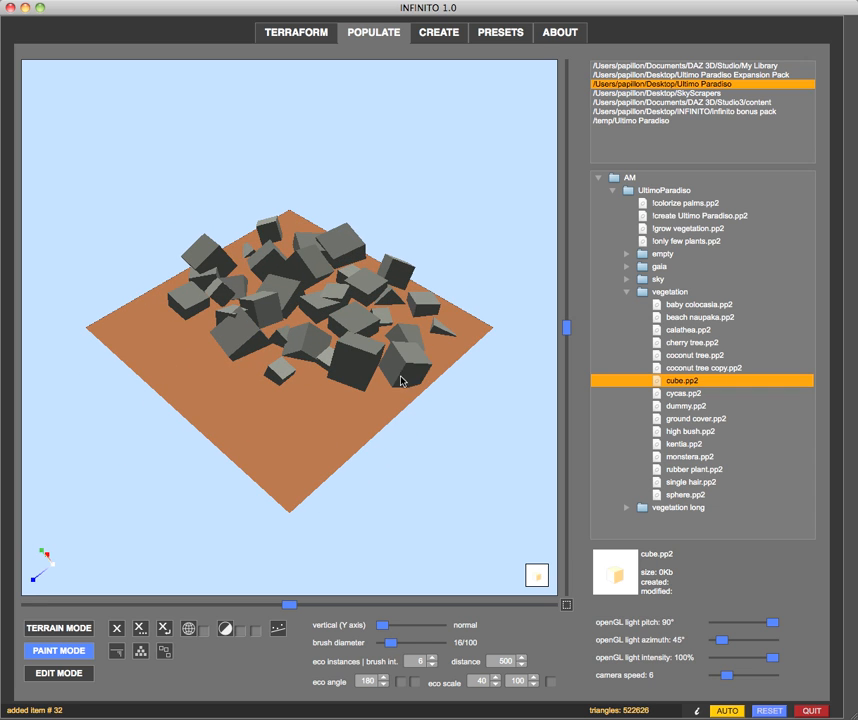
{"action": "left_click", "coordinate": [435, 366]}
{"action": "mouse_move", "coordinate": [437, 368]}
{"action": "left_mouse_down"}
{"action": "mouse_move", "coordinate": [193, 450]}
{"action": "mouse_move", "coordinate": [165, 446]}
{"action": "mouse_move", "coordinate": [326, 449]}
{"action": "mouse_move", "coordinate": [297, 454]}
{"action": "left_mouse_up"}
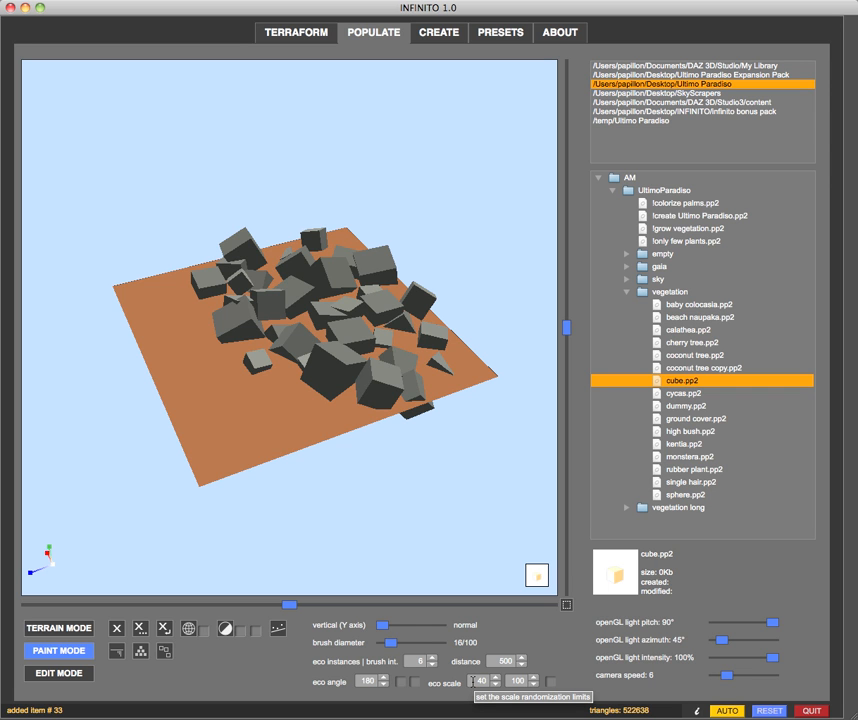
{"action": "mouse_move", "coordinate": [353, 452]}
{"action": "left_mouse_down"}
{"action": "mouse_move", "coordinate": [251, 461]}
{"action": "mouse_move", "coordinate": [425, 460]}
{"action": "mouse_move", "coordinate": [356, 466]}
{"action": "left_mouse_up"}
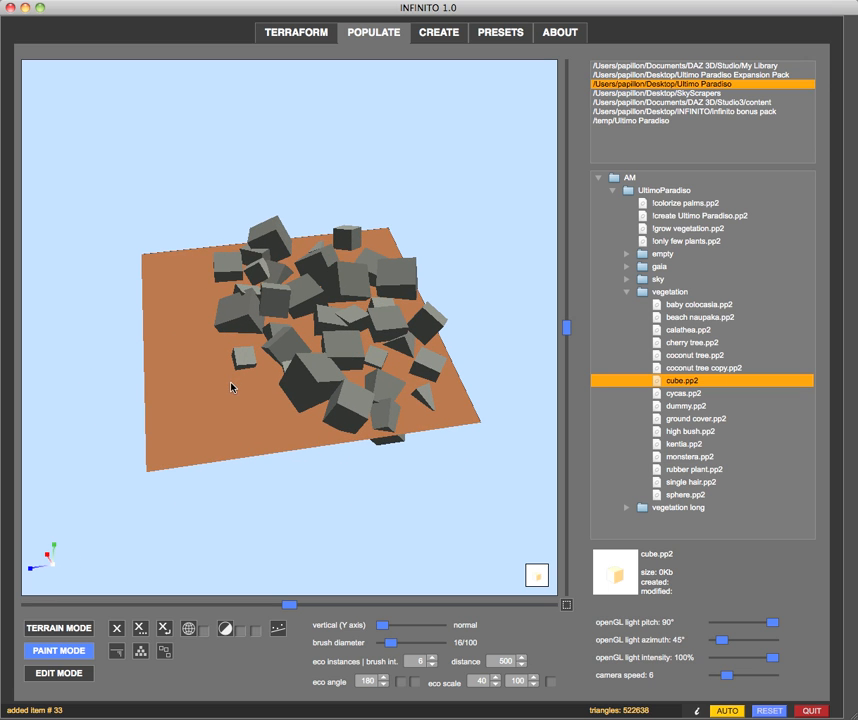
{"action": "scroll", "coordinate": [231, 387], "scroll_direction": "up", "scroll_amount": 1}
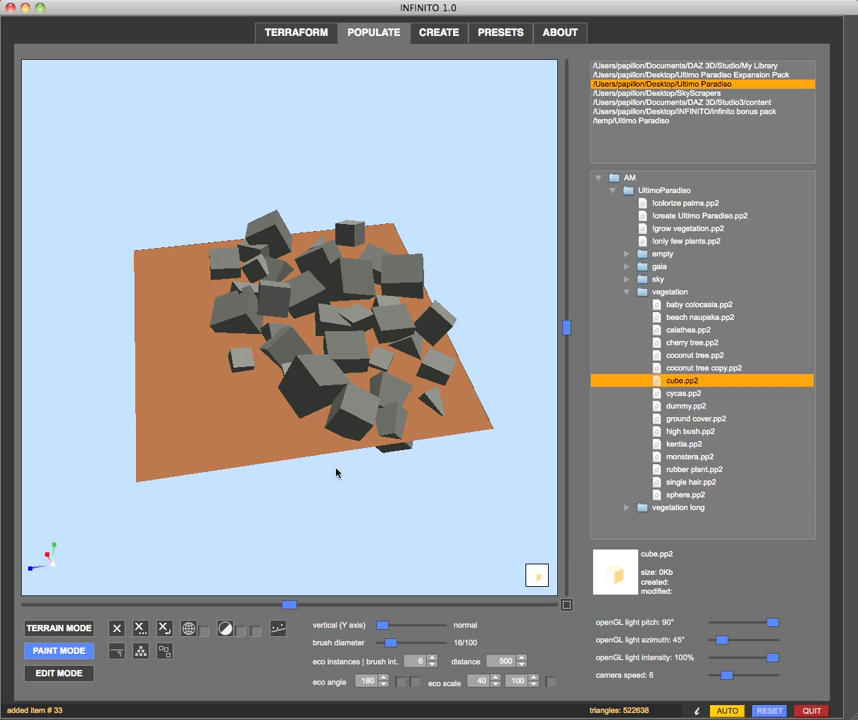
{"action": "middle_click_drag", "start_coordinate": [225, 548], "coordinate": [260, 546]}
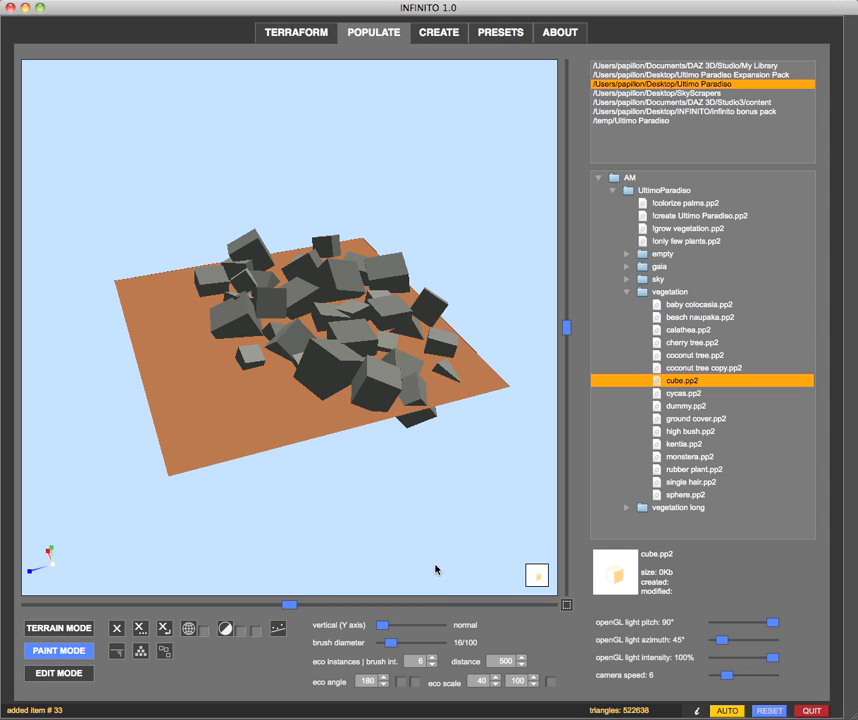
Clear all cubes from the terrain and load the cube.pp2 prop again
{"action": "left_click", "coordinate": [140, 636]}
{"action": "left_click", "coordinate": [383, 370]}
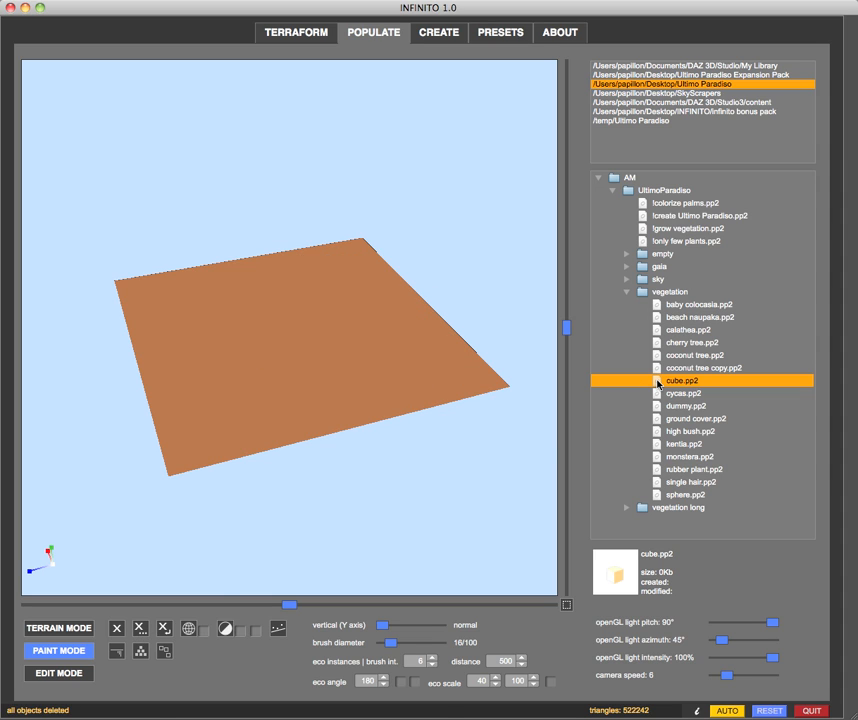
{"action": "left_click", "coordinate": [658, 382]}
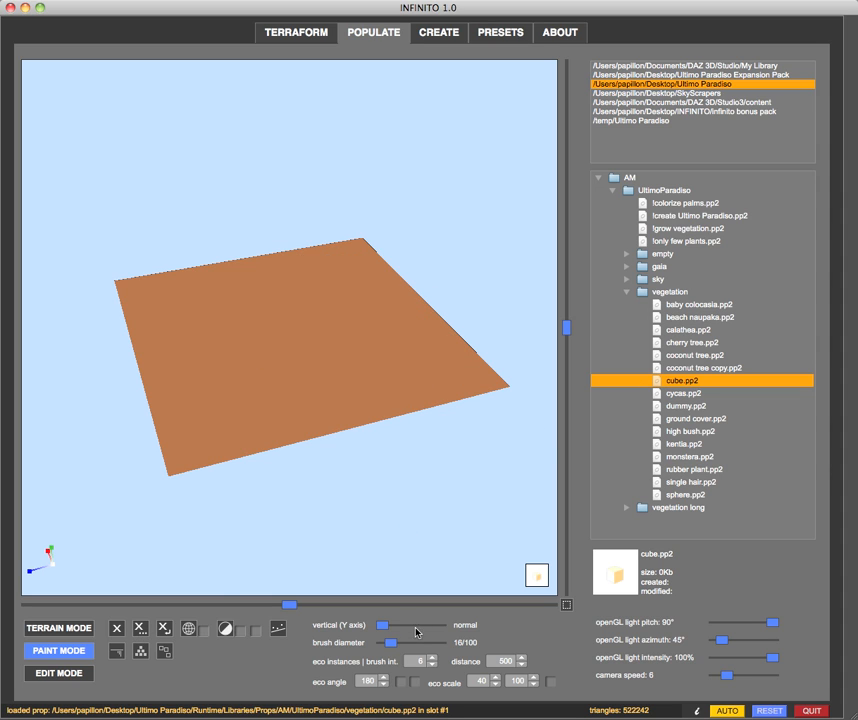
Set the eco instances to 64 and the brush diameter to 93/100, and paint one batch of cubes across the terrain
{"action": "left_click", "coordinate": [417, 662]}
{"action": "left_click", "coordinate": [310, 514]}
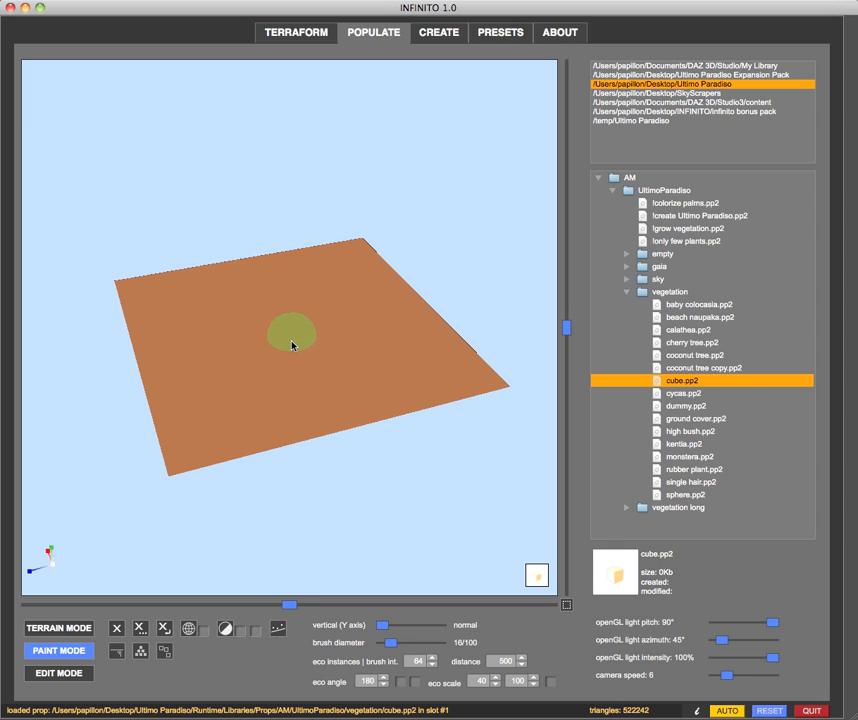
{"action": "left_click_drag", "start_coordinate": [390, 643], "coordinate": [436, 646]}
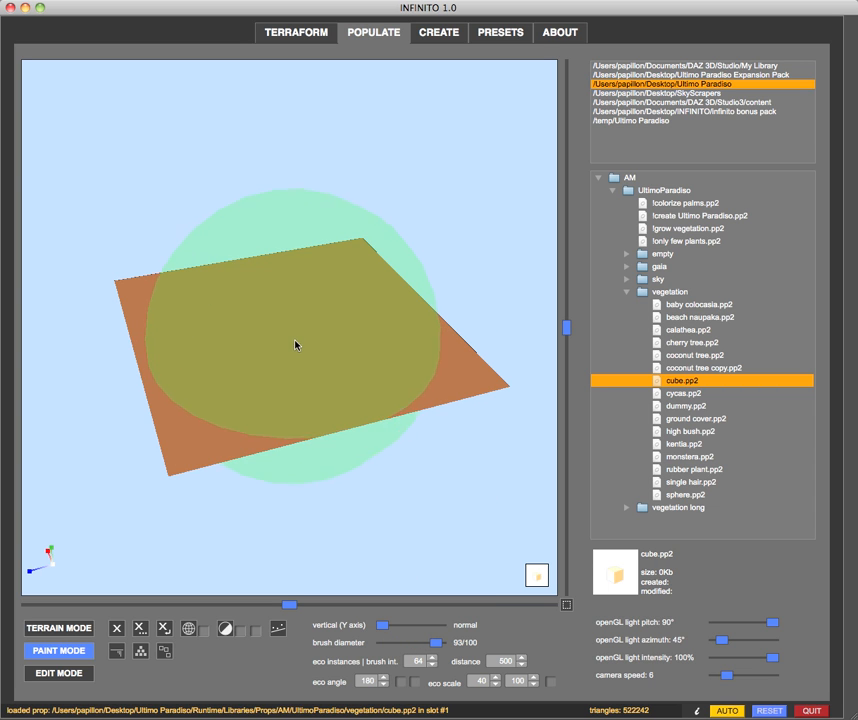
{"action": "left_click", "coordinate": [295, 345]}
{"action": "left_click_drag", "start_coordinate": [342, 553], "coordinate": [376, 557]}
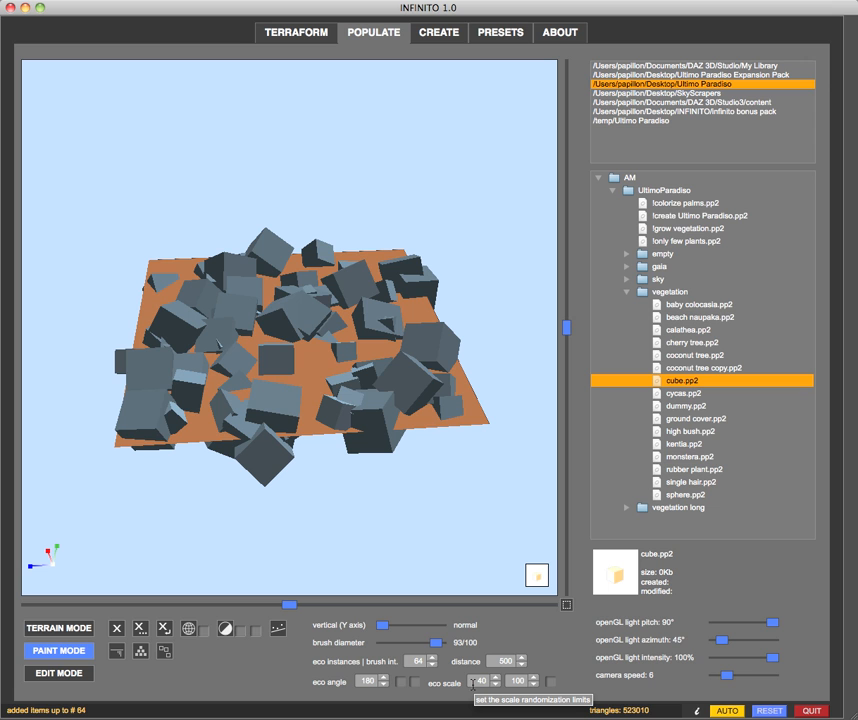
{"action": "left_click_drag", "start_coordinate": [178, 511], "coordinate": [292, 527]}
{"action": "left_click_drag", "start_coordinate": [246, 561], "coordinate": [246, 550]}
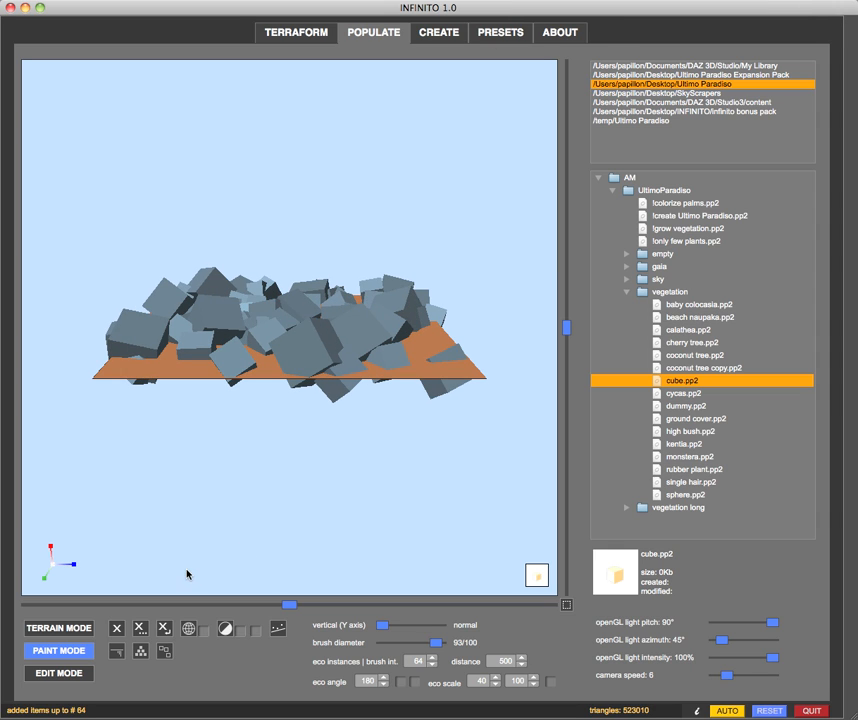
Delete all objects from the terrain and set both the eco angle and the lower eco scale limit to 0
{"action": "left_click", "coordinate": [140, 630]}
{"action": "key", "text": "Return"}
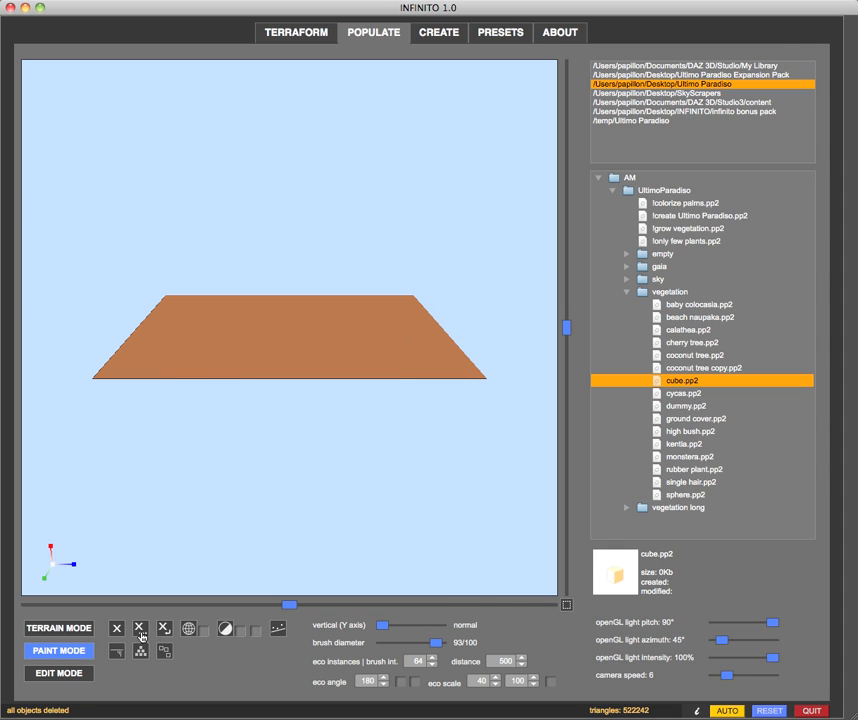
{"action": "left_click", "coordinate": [366, 681]}
{"action": "type", "text": "0"}
{"action": "left_click", "coordinate": [474, 681]}
{"action": "type", "text": "0"}
{"action": "key", "text": "Return"}
{"action": "left_click_drag", "start_coordinate": [173, 512], "coordinate": [194, 519]}
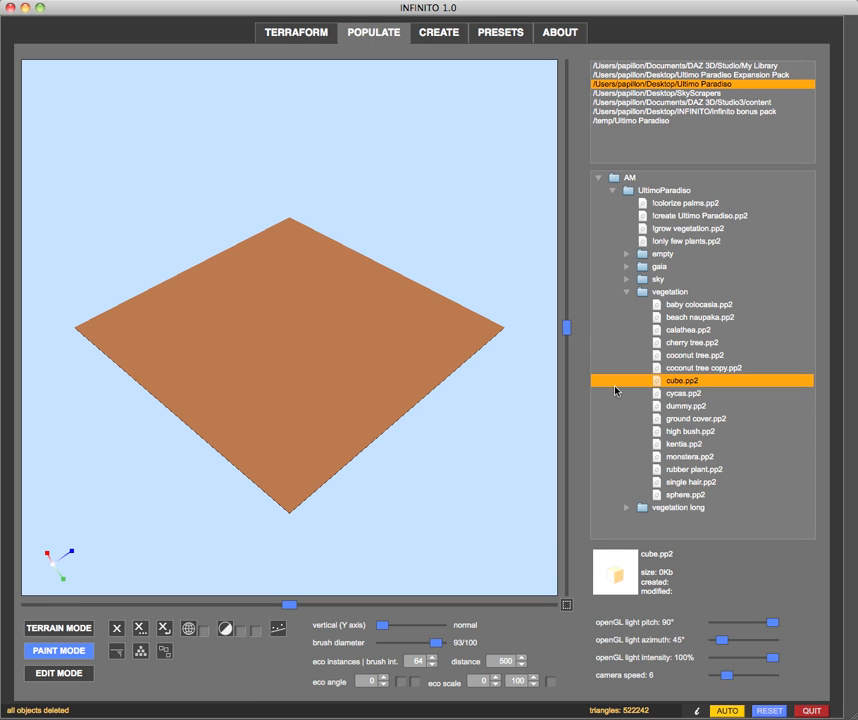
Reload cube.pp2 and place ten individual cubes in two separate groups on the terrain
{"action": "left_click", "coordinate": [659, 382]}
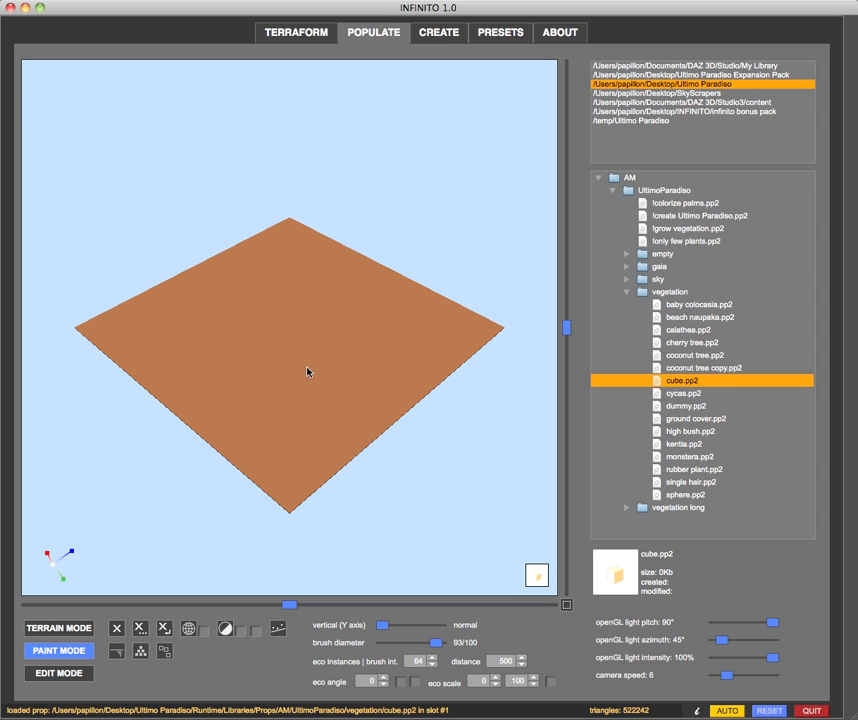
{"action": "left_click", "coordinate": [390, 348]}
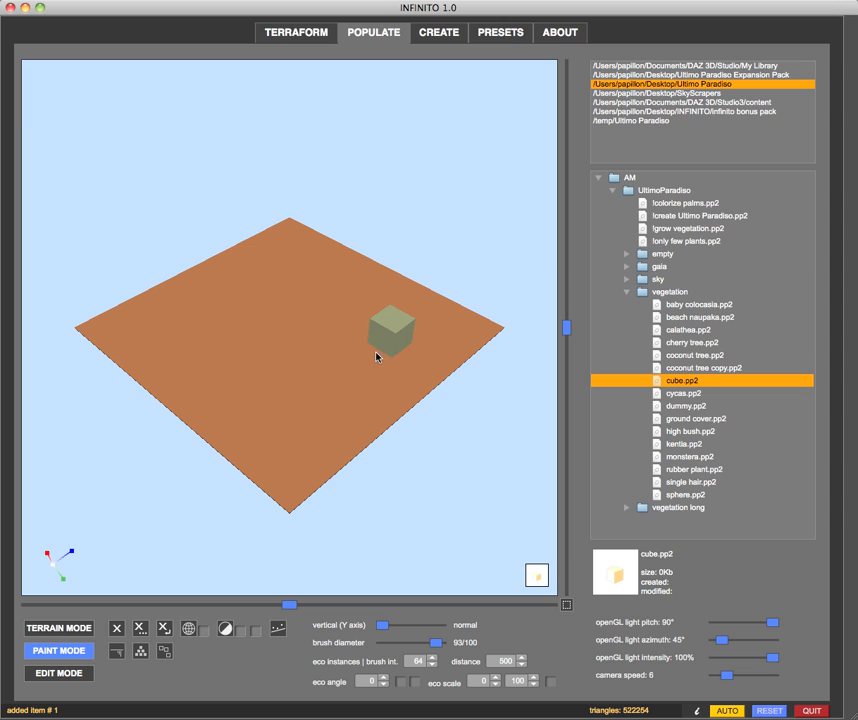
{"action": "left_click", "coordinate": [364, 362]}
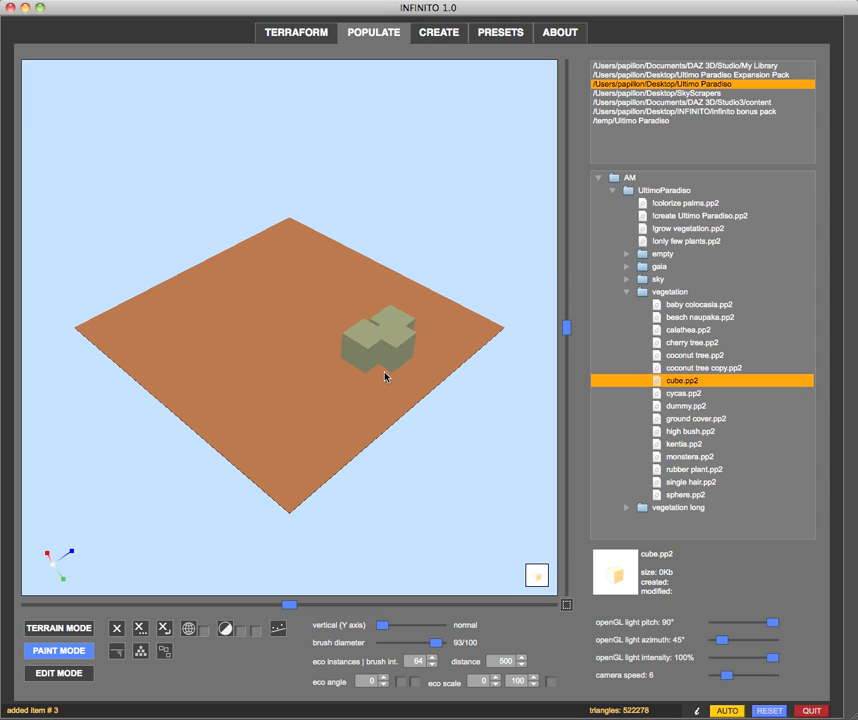
{"action": "left_click", "coordinate": [385, 376]}
{"action": "left_click", "coordinate": [346, 376]}
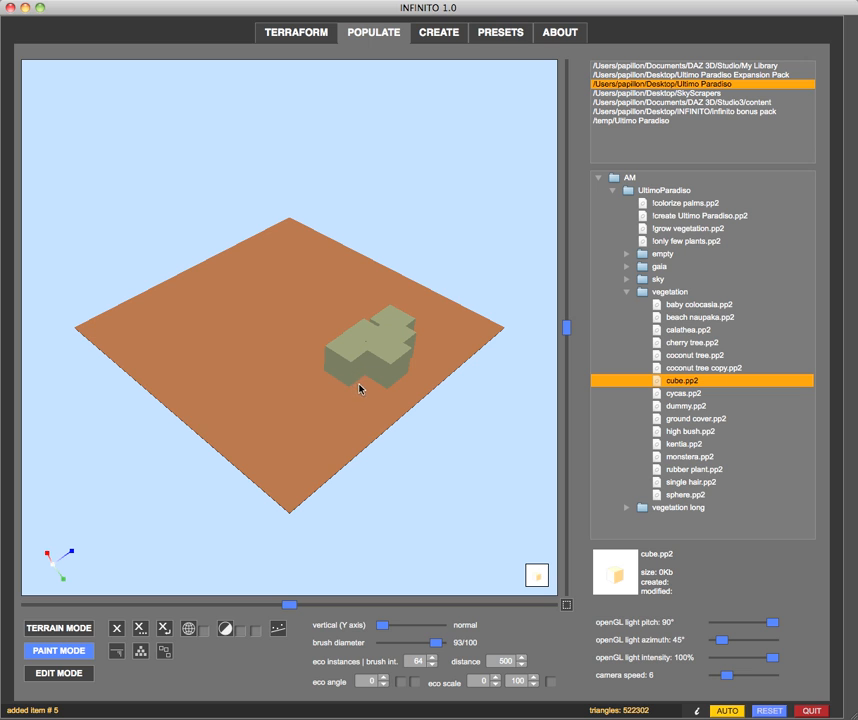
{"action": "left_click", "coordinate": [354, 392]}
{"action": "left_click", "coordinate": [262, 364]}
{"action": "left_click", "coordinate": [257, 402]}
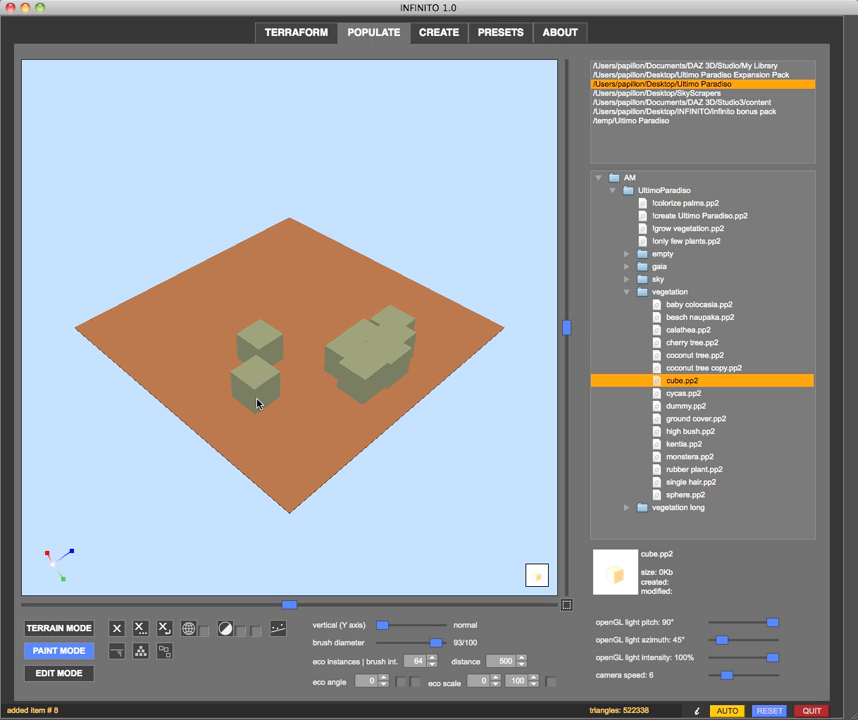
{"action": "left_click", "coordinate": [274, 412]}
{"action": "left_click", "coordinate": [309, 434]}
{"action": "middle_click_drag", "start_coordinate": [243, 480], "coordinate": [213, 607]}
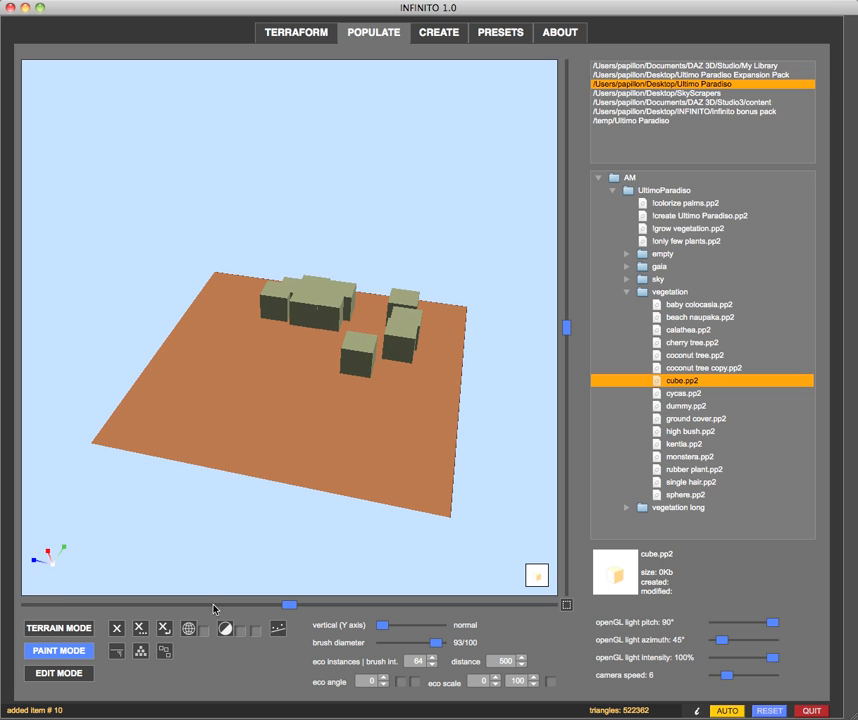
Allow items to stack over each other and pile four cubes on top of the isolated cube
{"action": "left_click", "coordinate": [140, 653]}
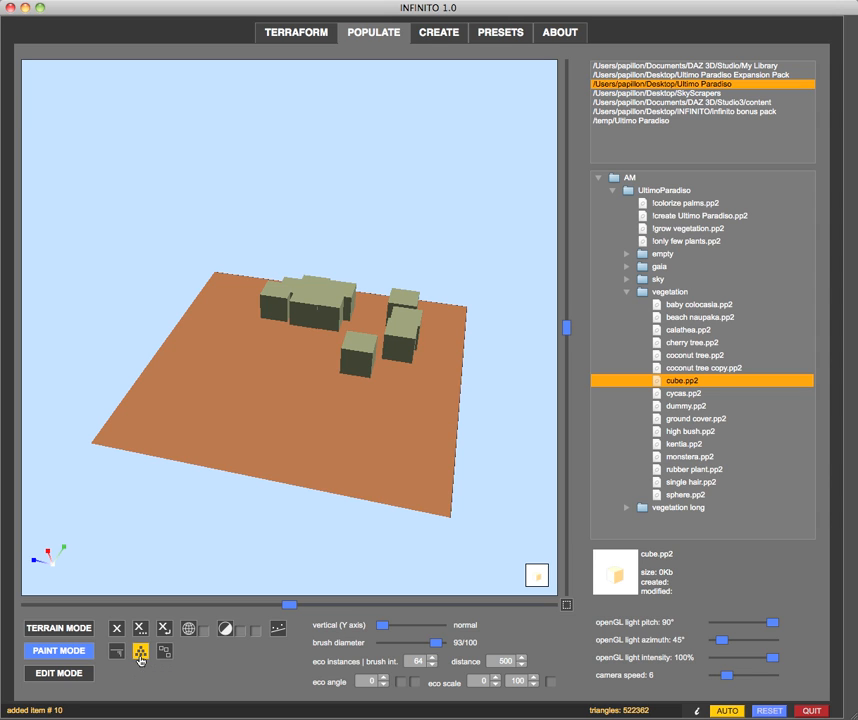
{"action": "middle_click_drag", "start_coordinate": [343, 447], "coordinate": [352, 500]}
{"action": "scroll", "coordinate": [329, 442], "scroll_direction": "up", "scroll_amount": 3}
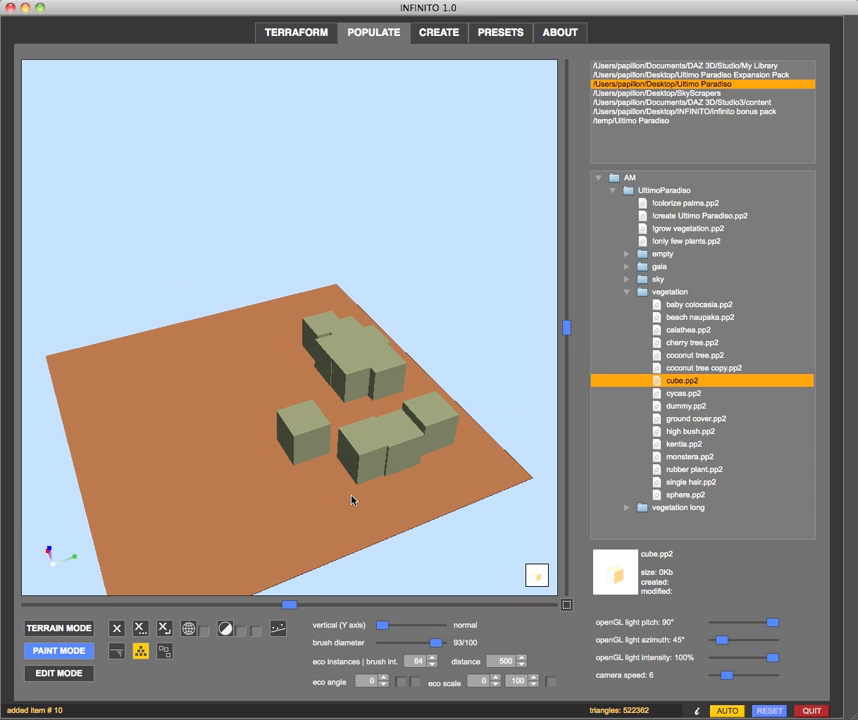
{"action": "left_click", "coordinate": [304, 419]}
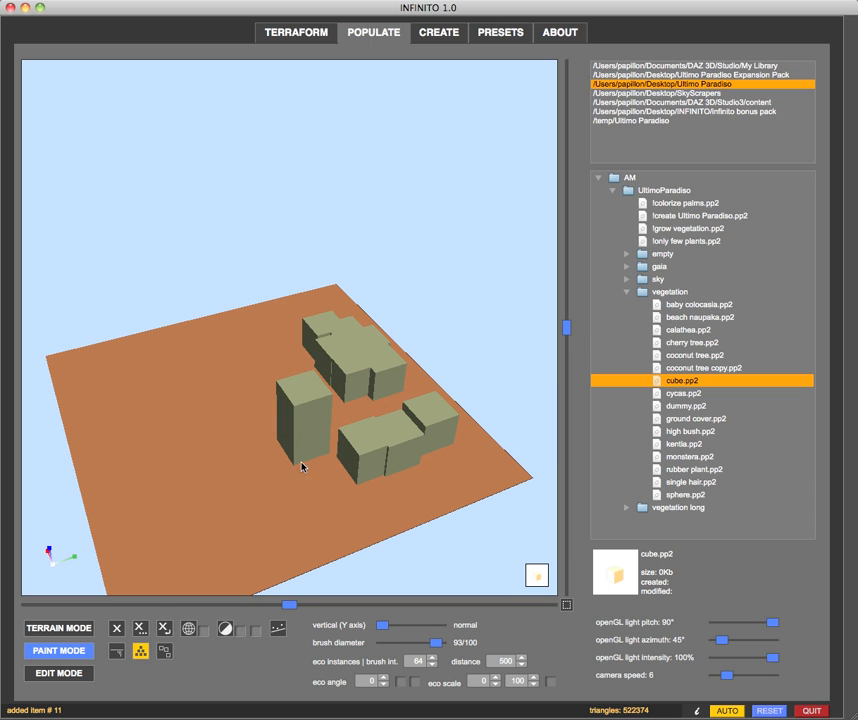
{"action": "middle_click_drag", "start_coordinate": [246, 497], "coordinate": [259, 496]}
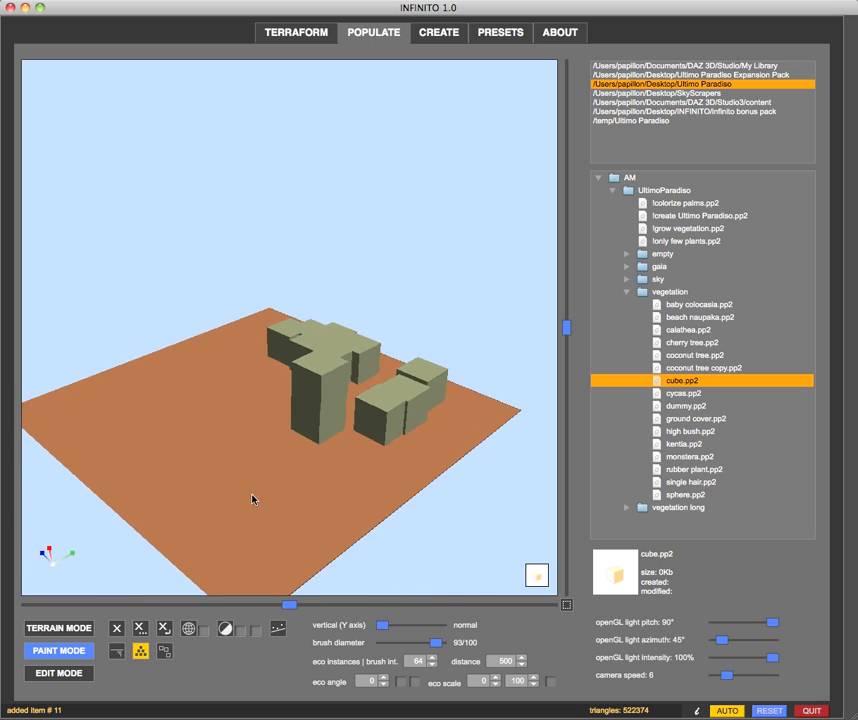
{"action": "left_click", "coordinate": [310, 393]}
{"action": "left_click", "coordinate": [322, 358]}
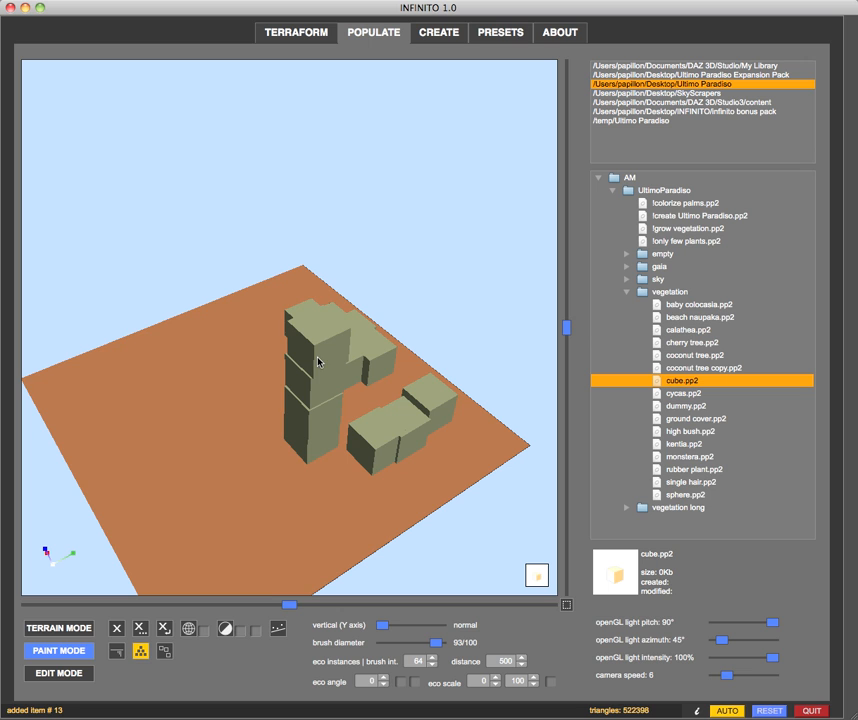
{"action": "left_click", "coordinate": [319, 338]}
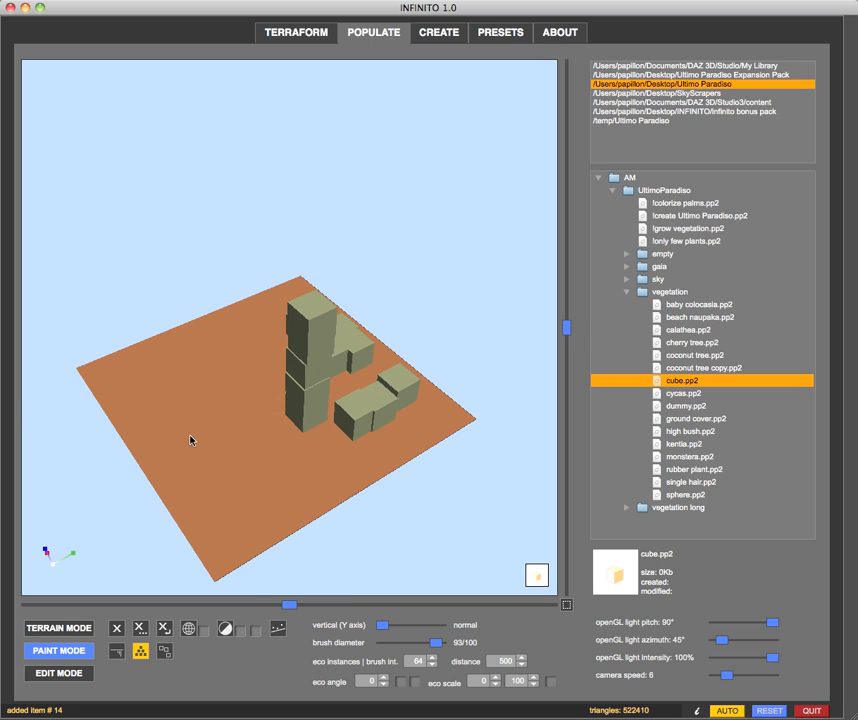
Place one more cube on the top face of the cube tower
{"action": "key", "text": "Right"}
{"action": "key", "text": "Right"}
{"action": "key", "text": "Right"}
{"action": "key", "text": "Up"}
{"action": "key", "text": "Up"}
{"action": "key", "text": "Up"}
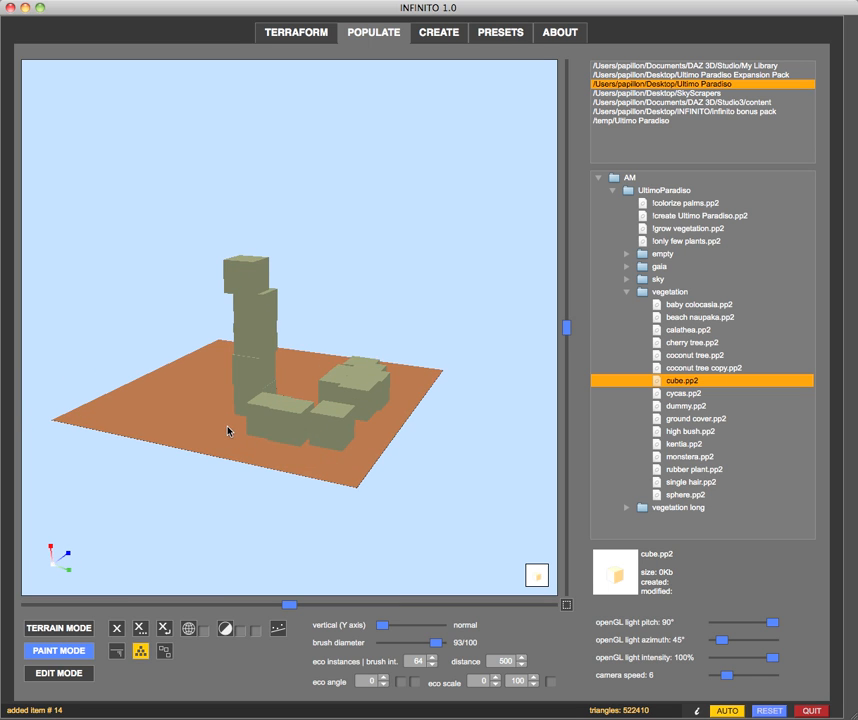
{"action": "left_click", "coordinate": [250, 277]}
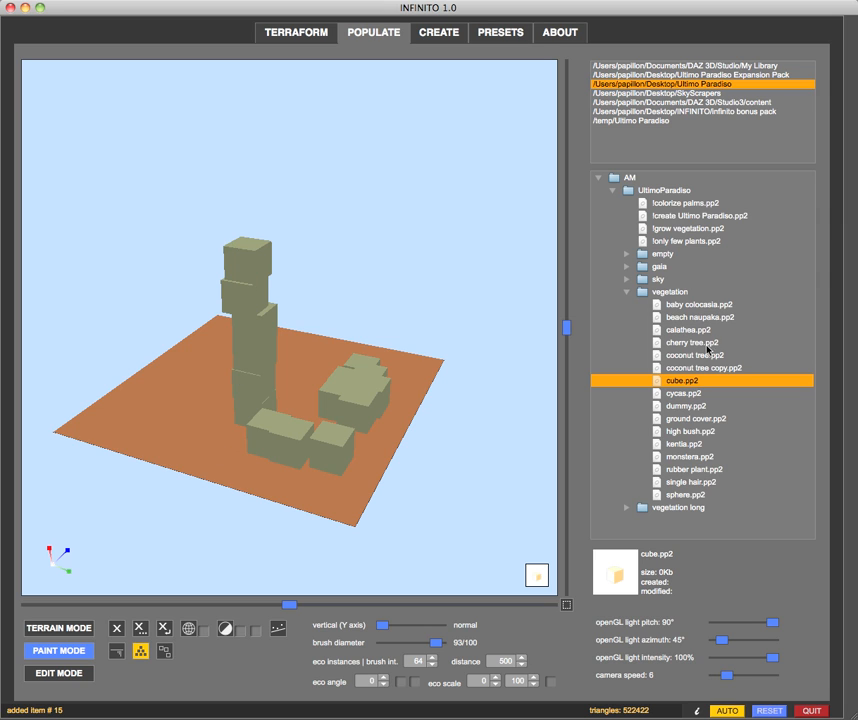
Load coconut tree.pp2 and place one palm on top of the cube tower
{"action": "left_click", "coordinate": [671, 358]}
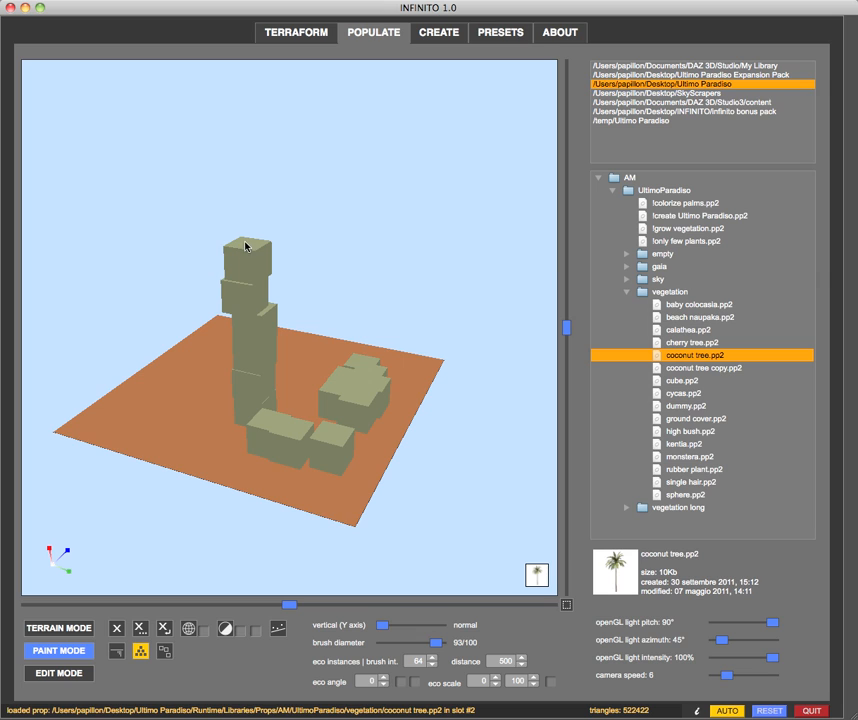
{"action": "middle_click_drag", "start_coordinate": [241, 304], "coordinate": [243, 328]}
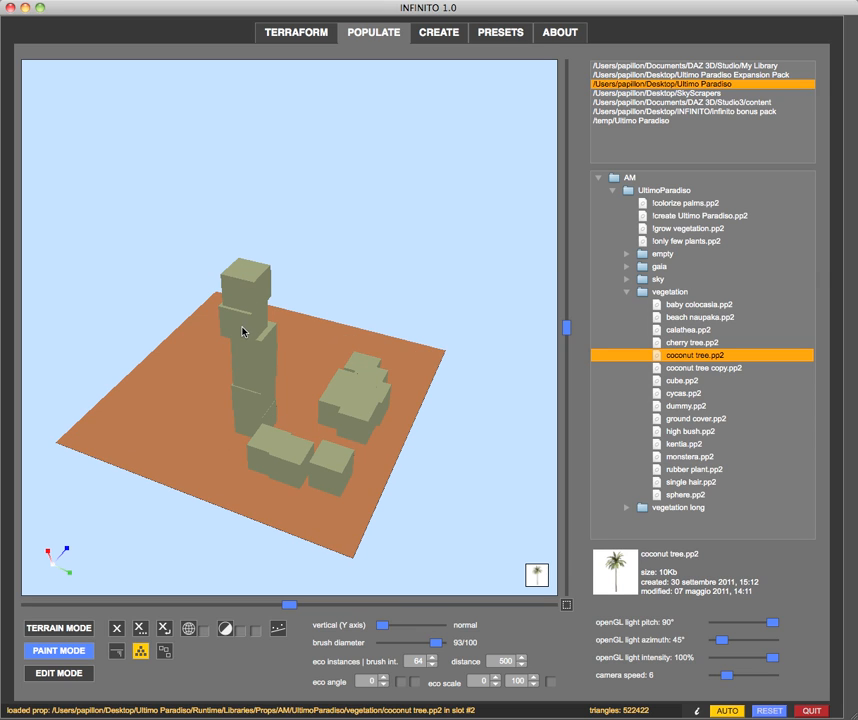
{"action": "left_click", "coordinate": [245, 272]}
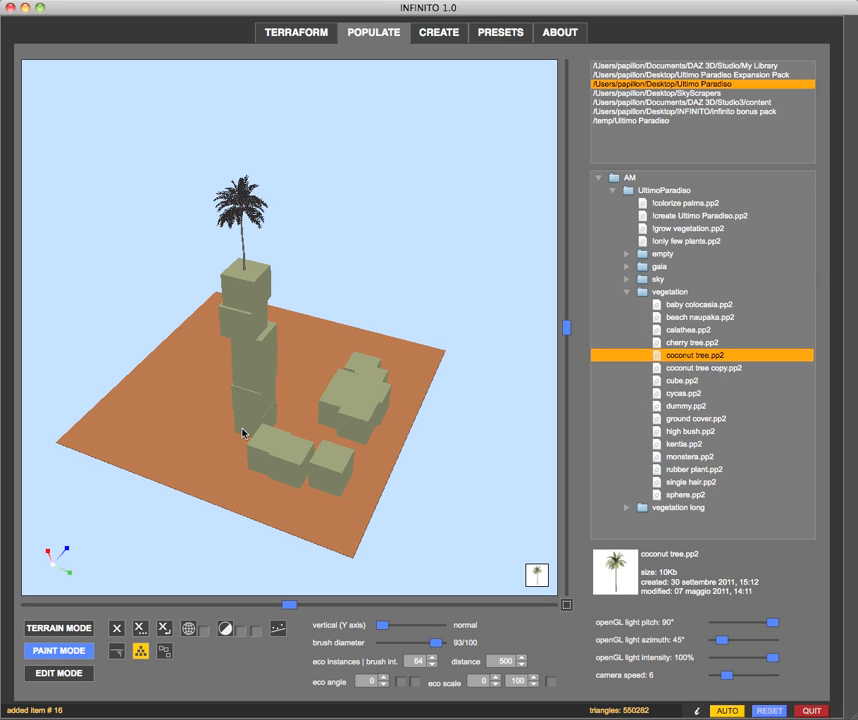
{"action": "middle_click_drag", "start_coordinate": [138, 456], "coordinate": [154, 458]}
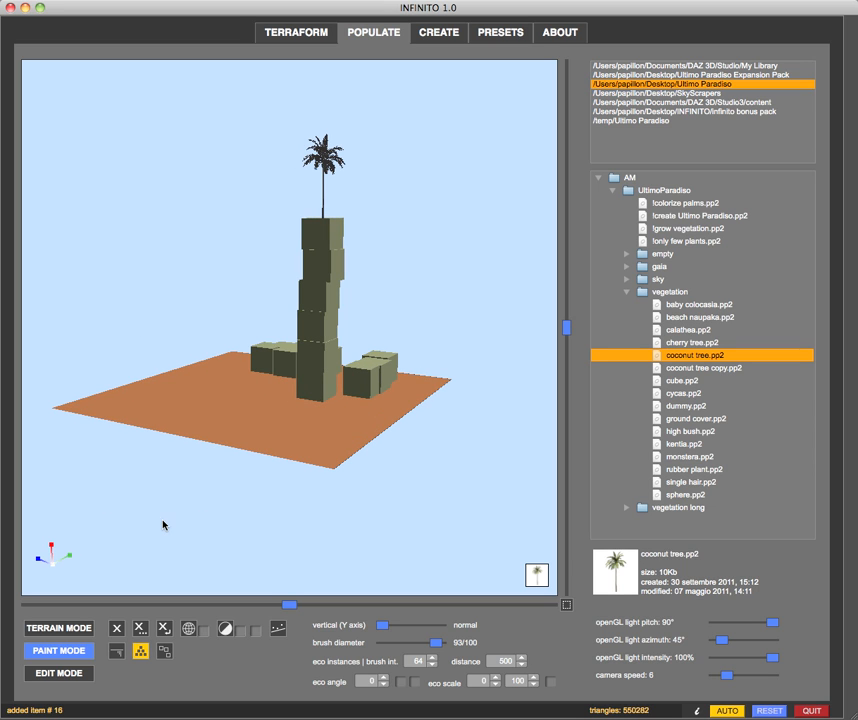